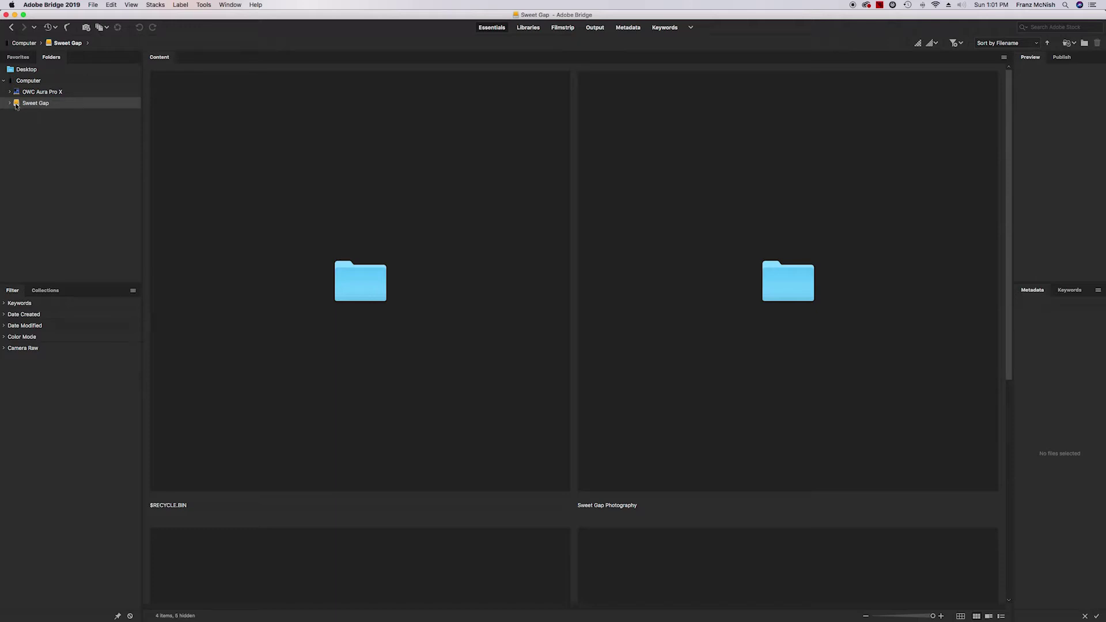
- Open the Window menu to list the workspace panels
click(230, 4)
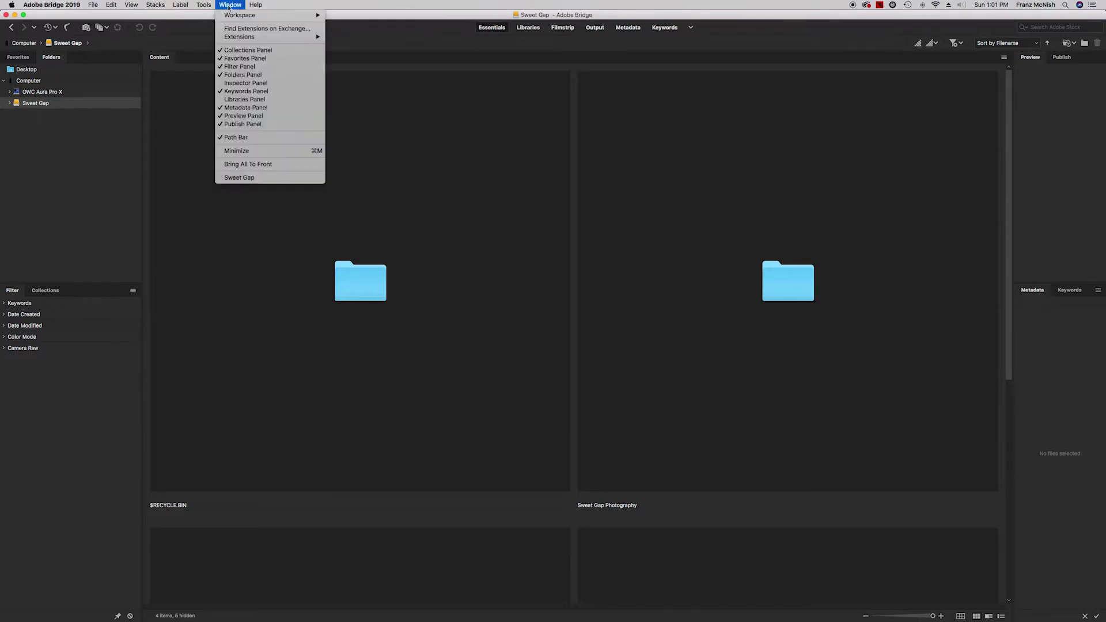
- Toggle the Folders panel off and back on from the Window menu
click(241, 74)
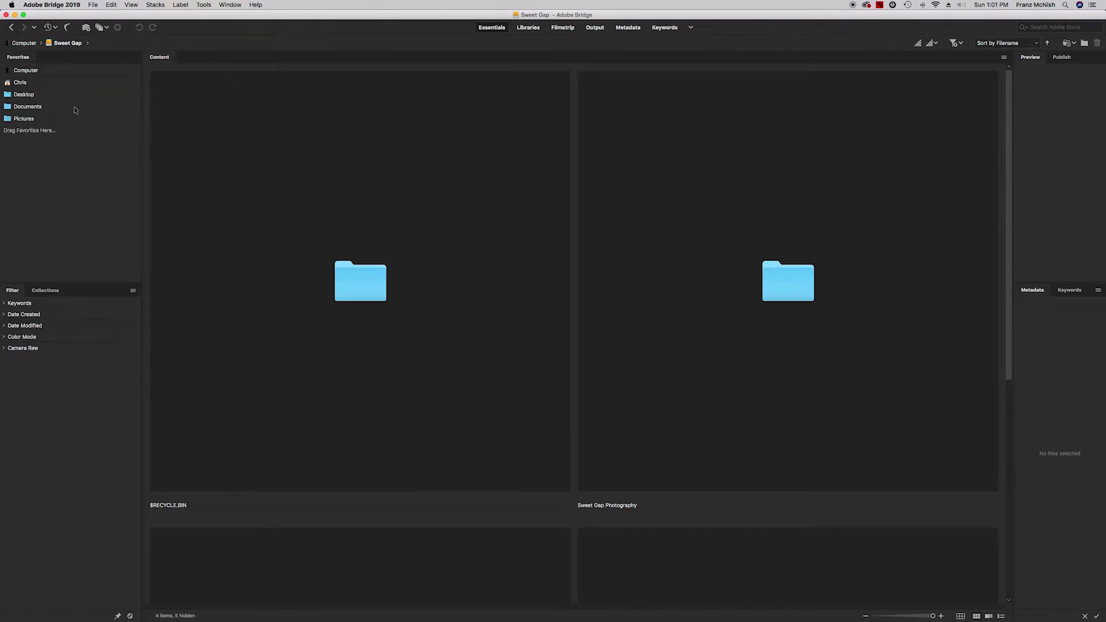
click(230, 5)
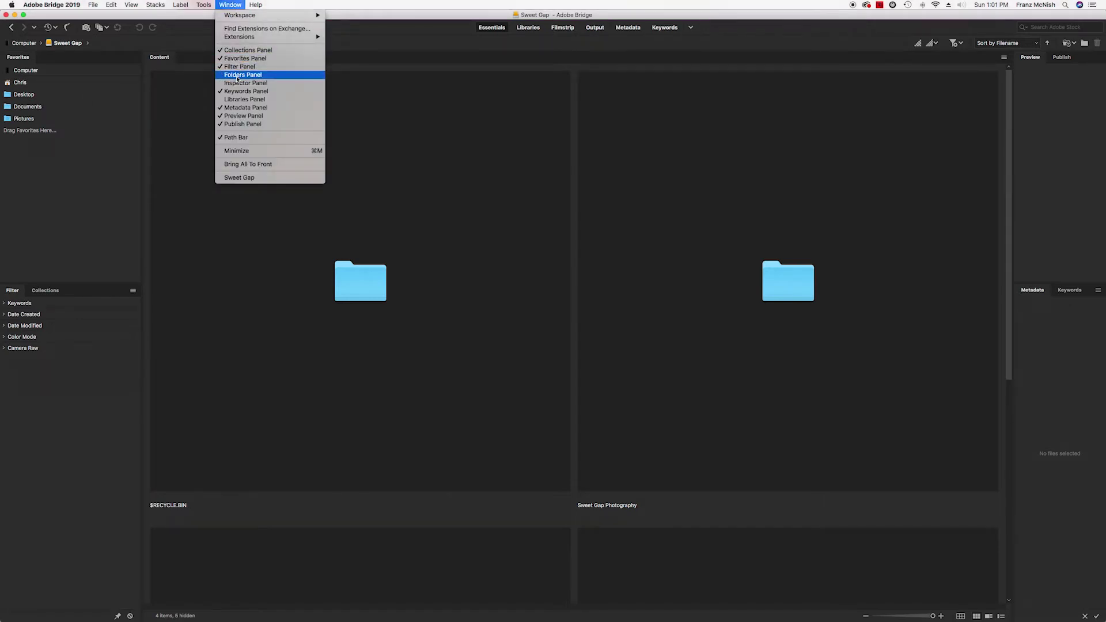
click(238, 76)
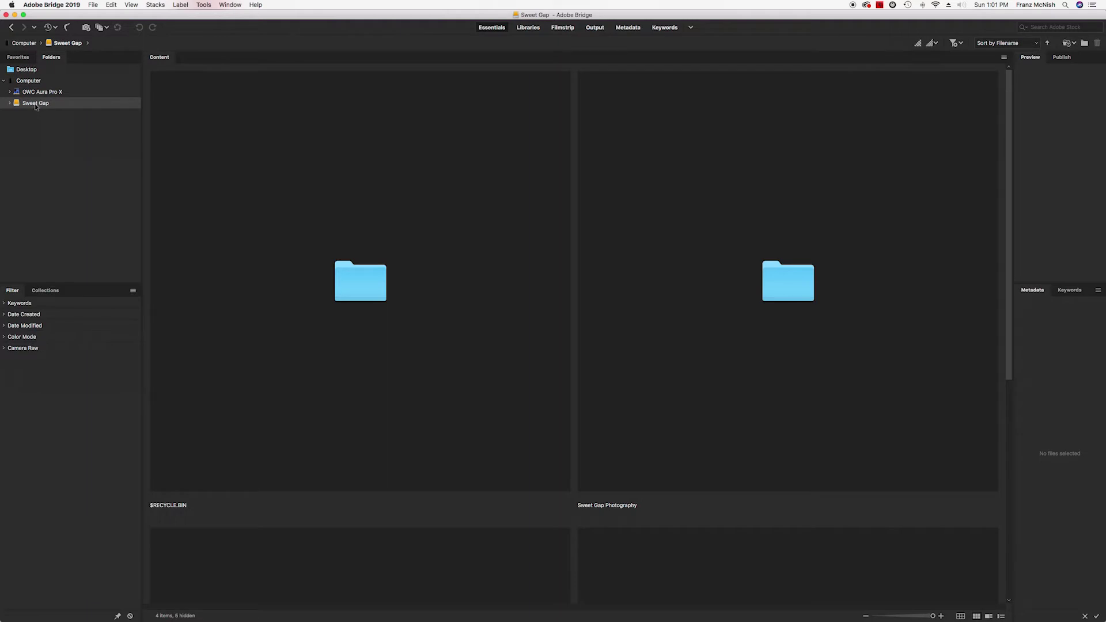
- Expand Sweet Gap > Sweet Gap Photography > Pics > Bea and open the RAW folder
click(10, 104)
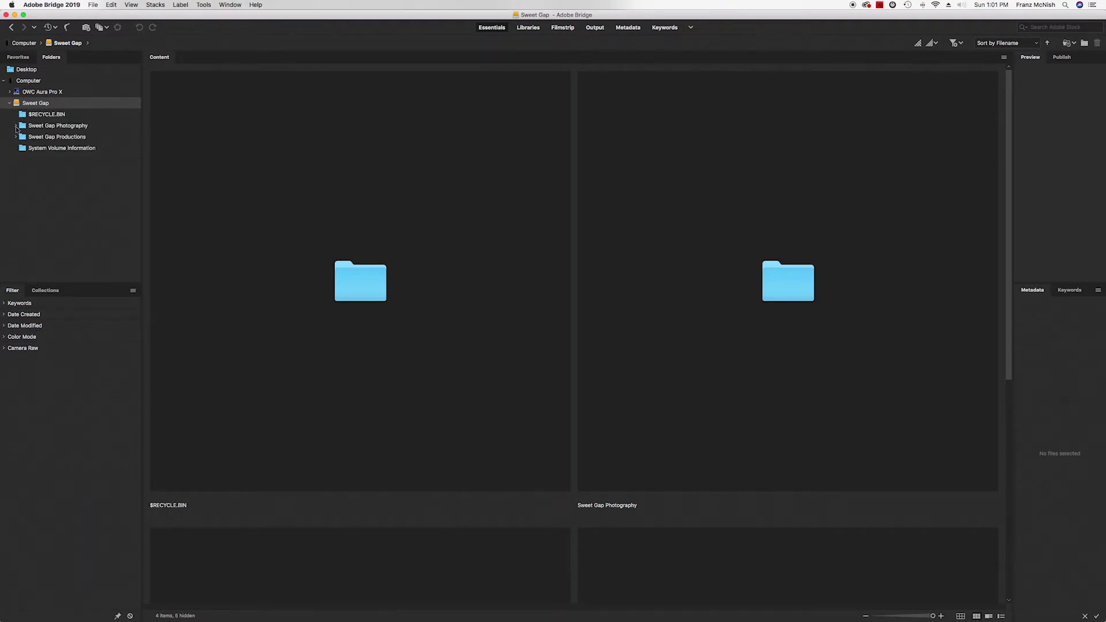
click(16, 126)
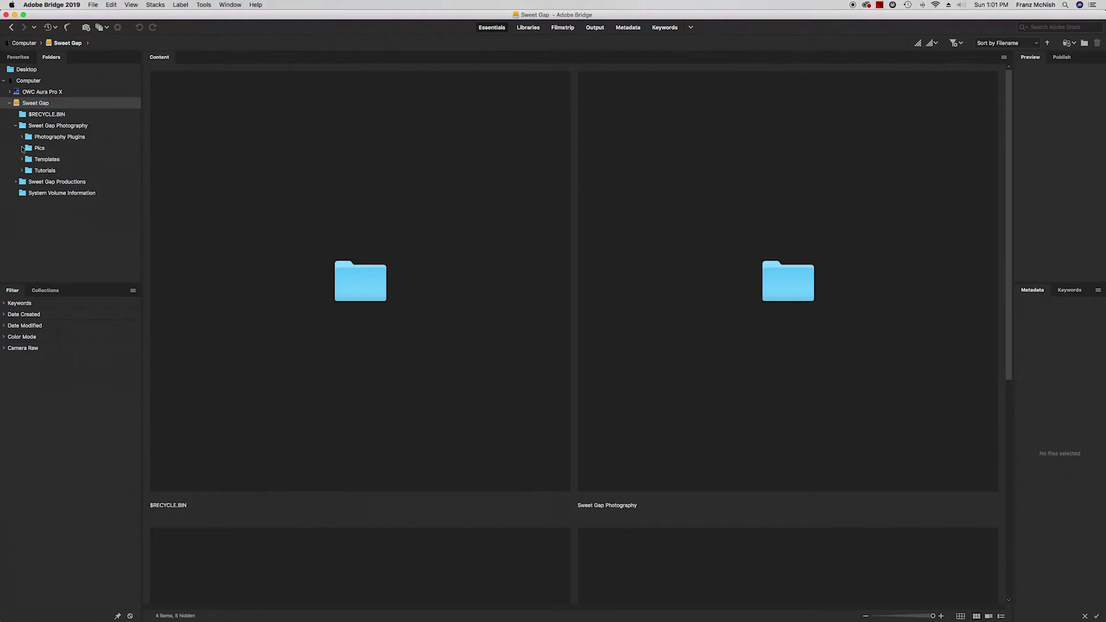
click(21, 148)
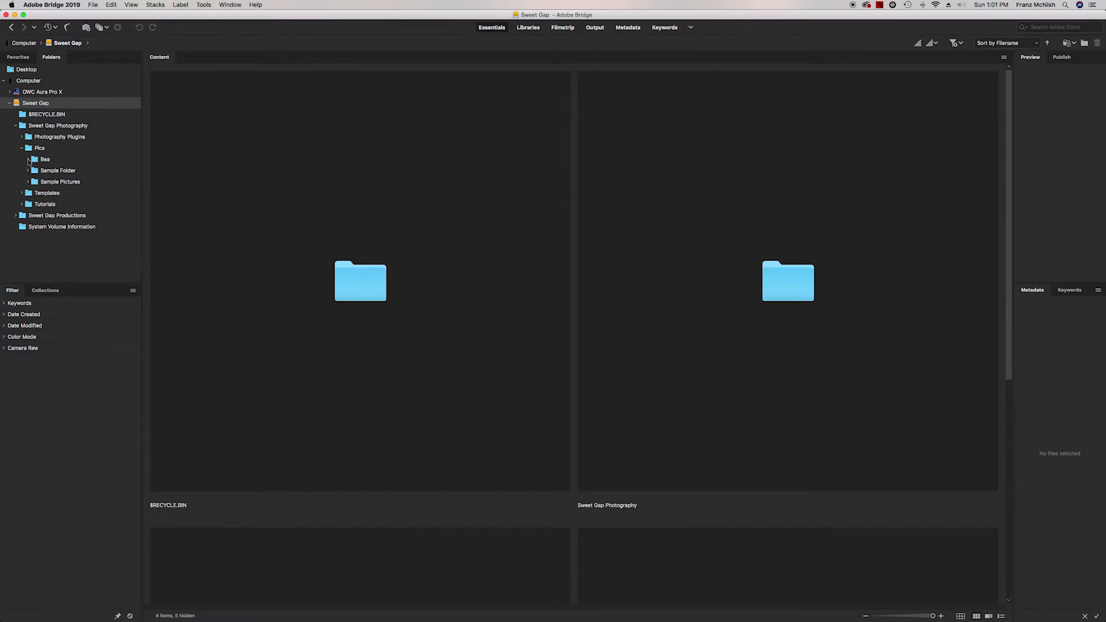
click(28, 160)
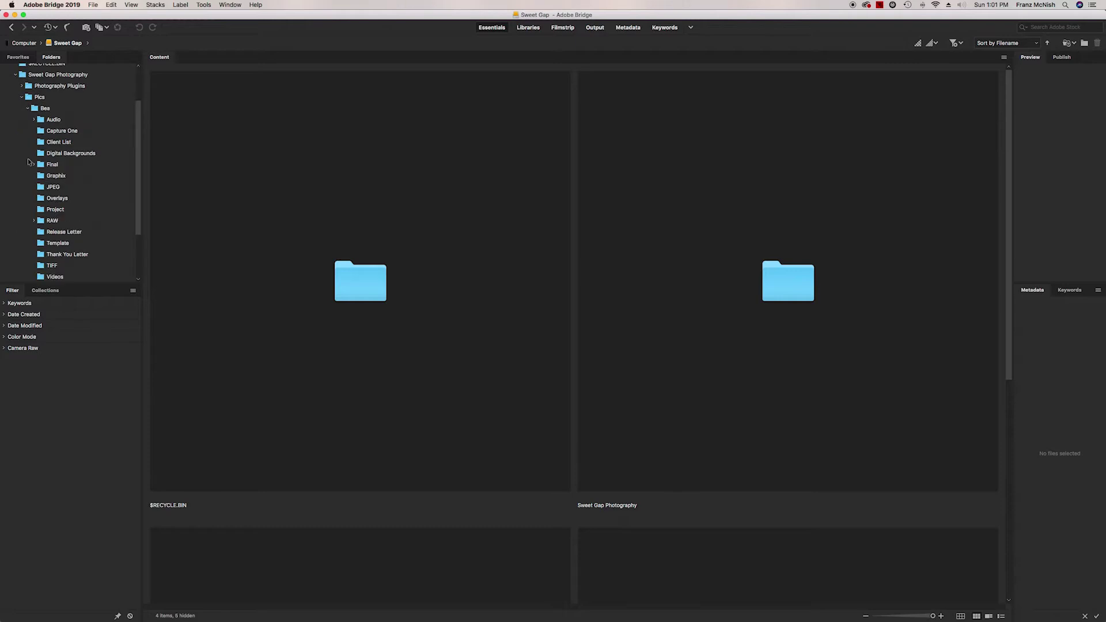
click(41, 221)
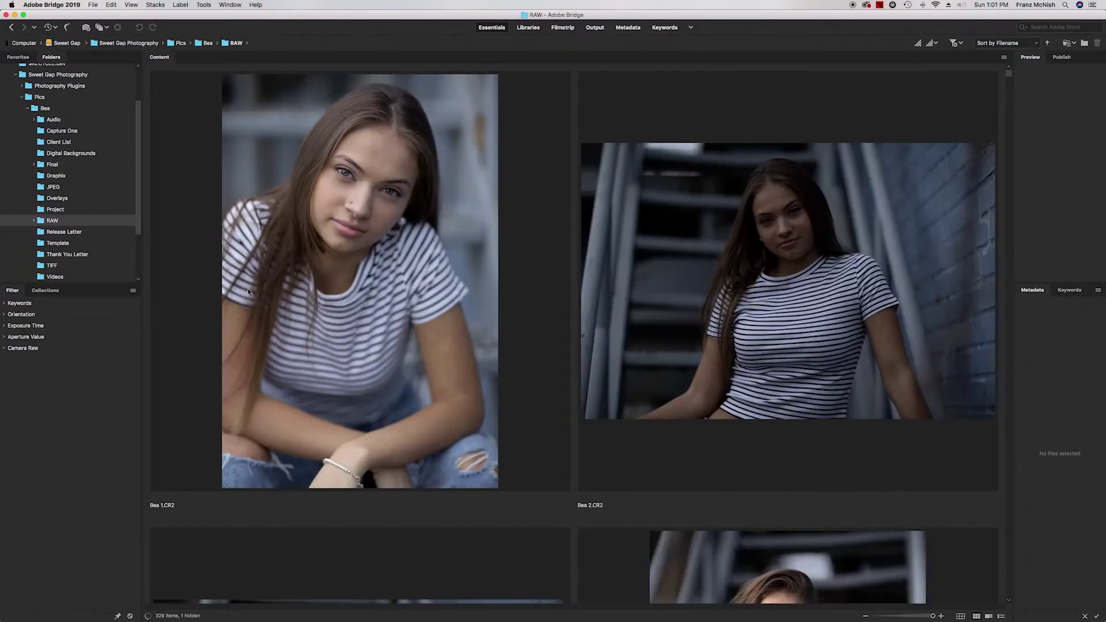
scroll(777, 213, down, 20)
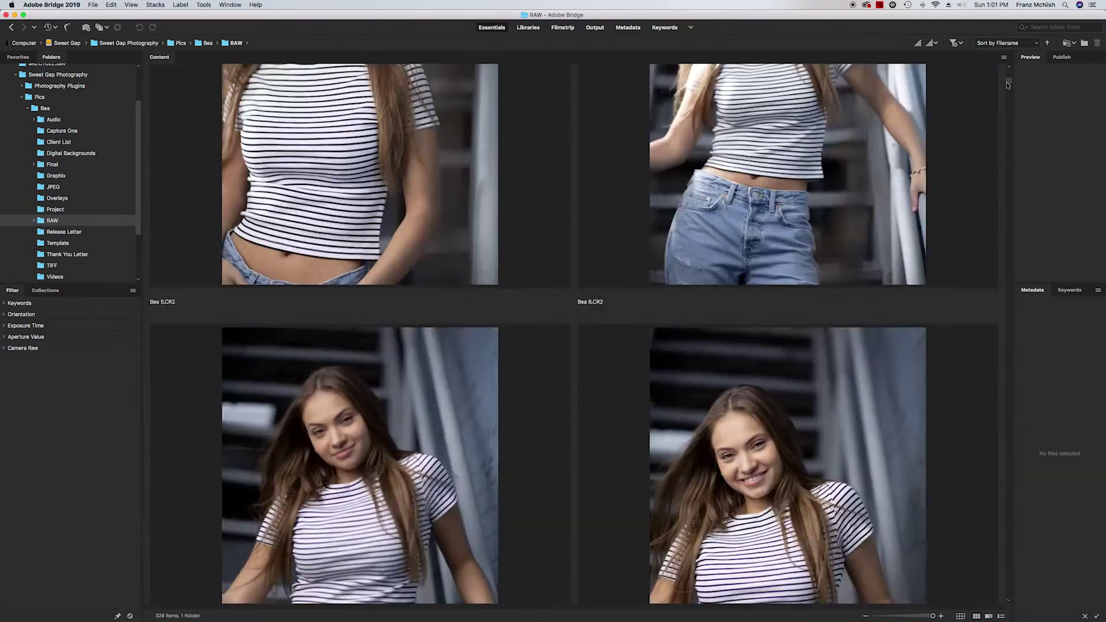
scroll(1007, 223, down, 20)
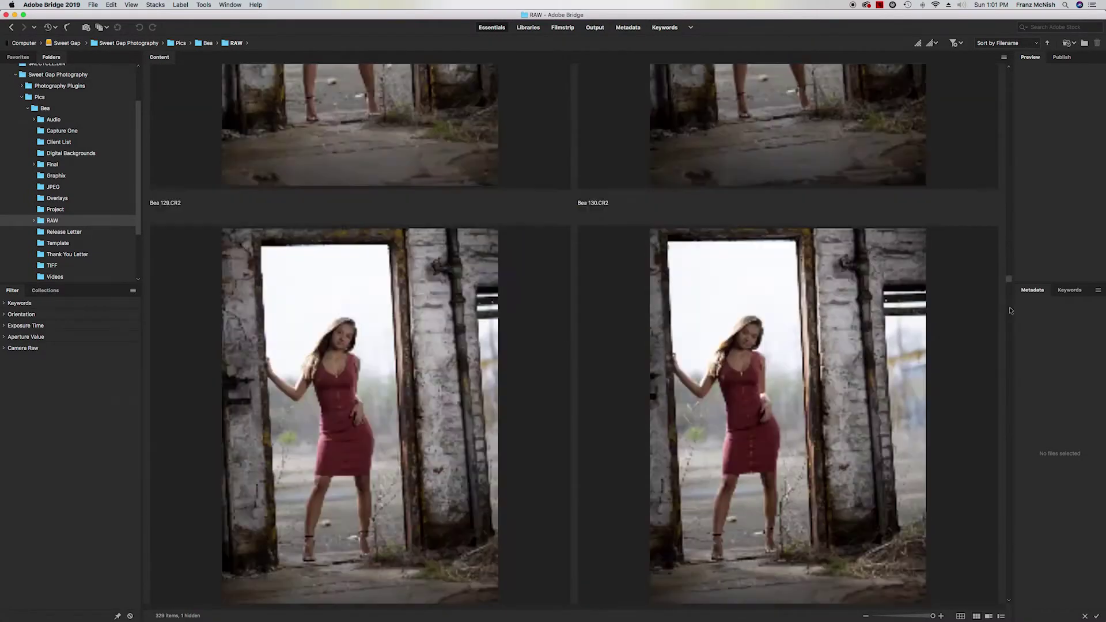
scroll(1012, 460, down, 20)
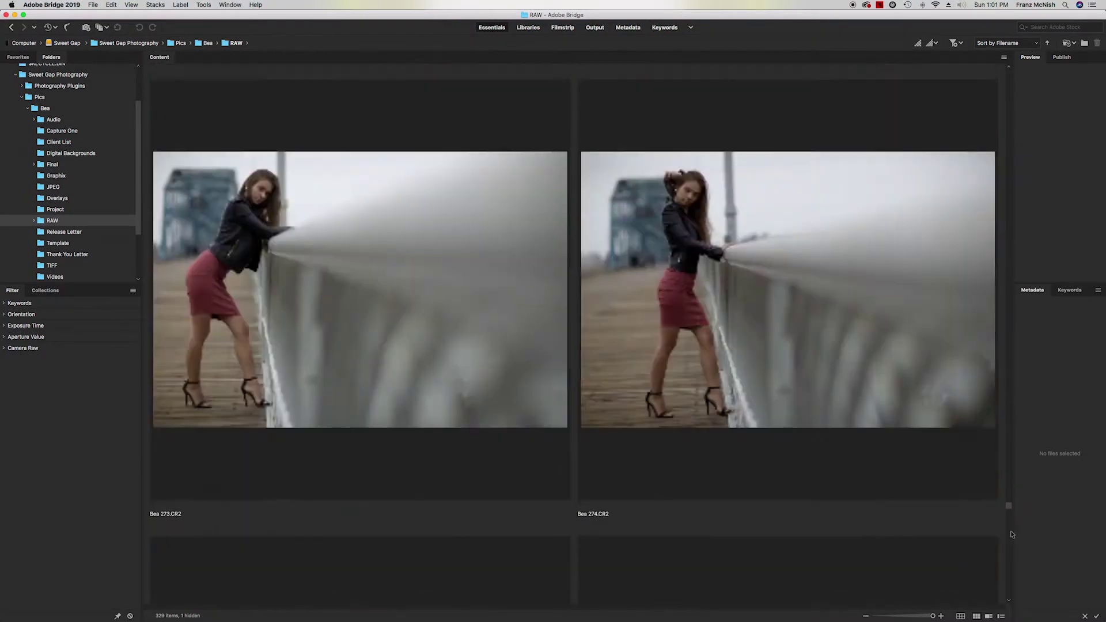
scroll(1012, 599, up, 2)
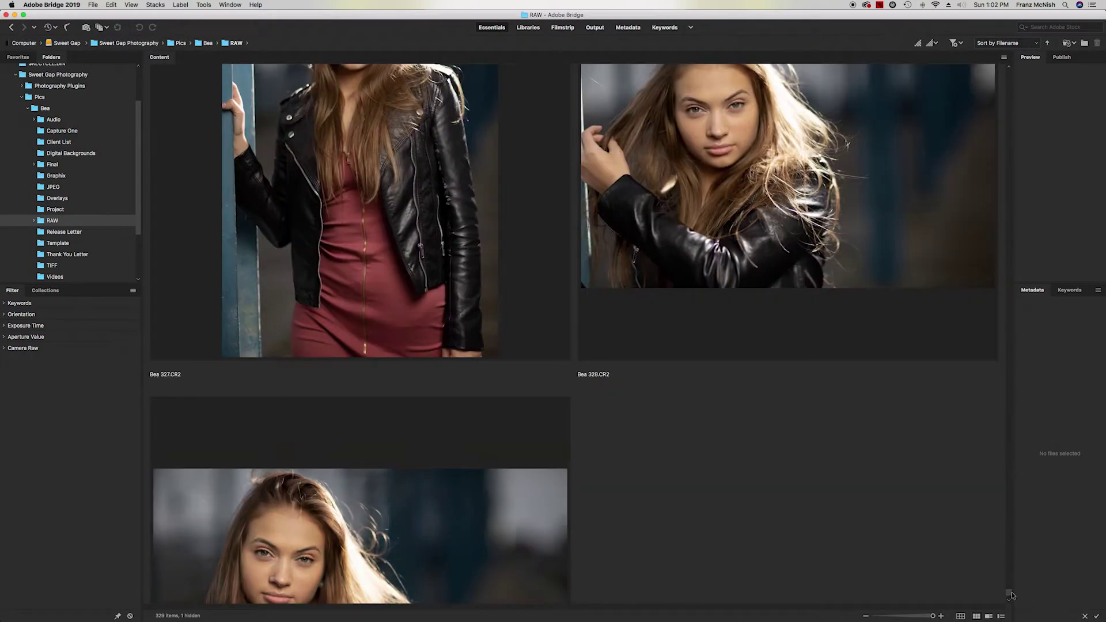
scroll(1012, 600, down, 2)
scroll(1012, 360, up, 20)
scroll(1012, 361, up, 20)
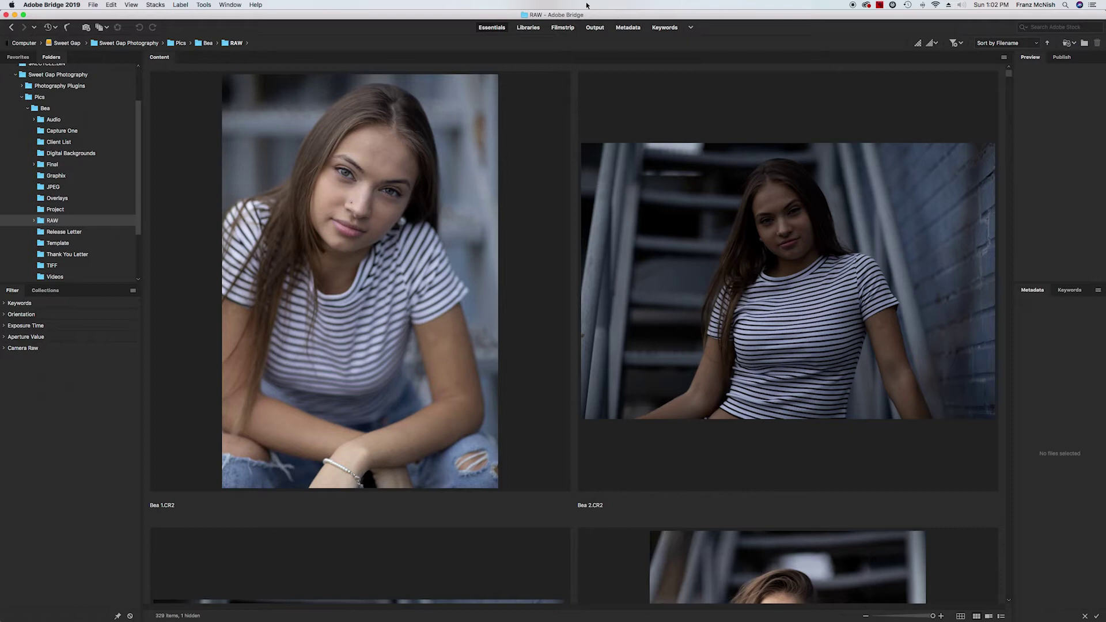
click(358, 258)
- Give Bea 1.CR2 two stars, clear it, re-apply it, then remove it with Cmd+0
click(163, 498)
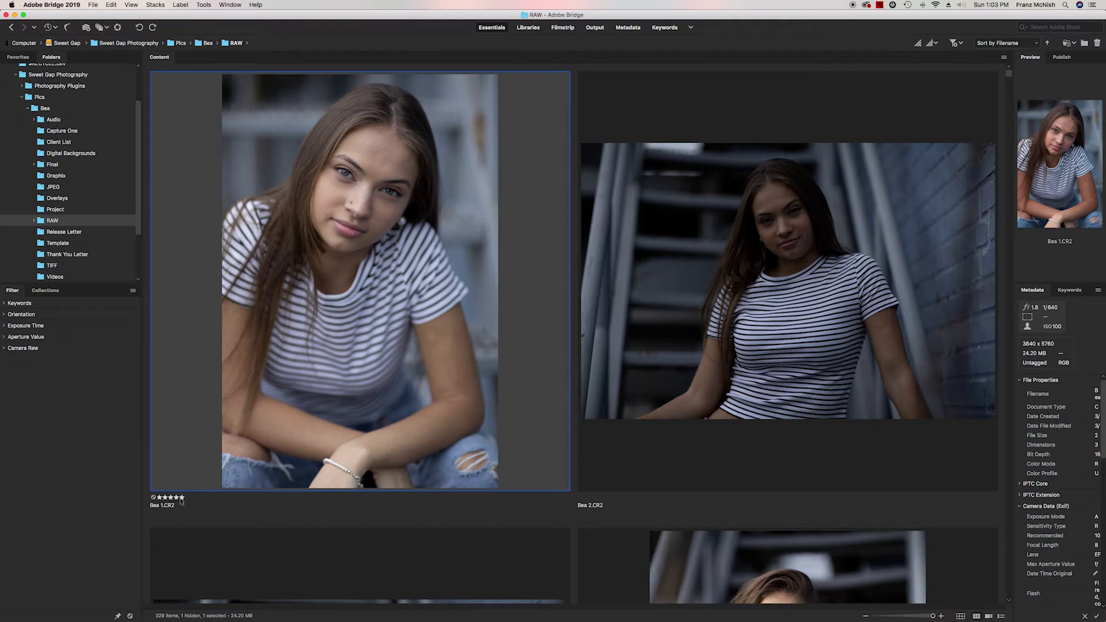
click(160, 497)
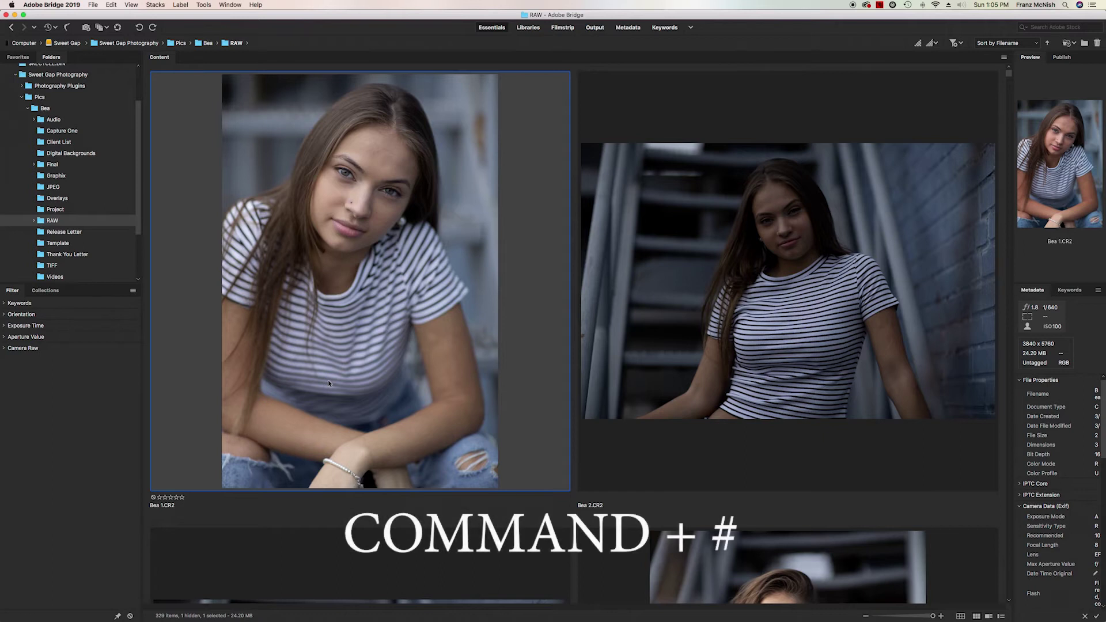
click(164, 497)
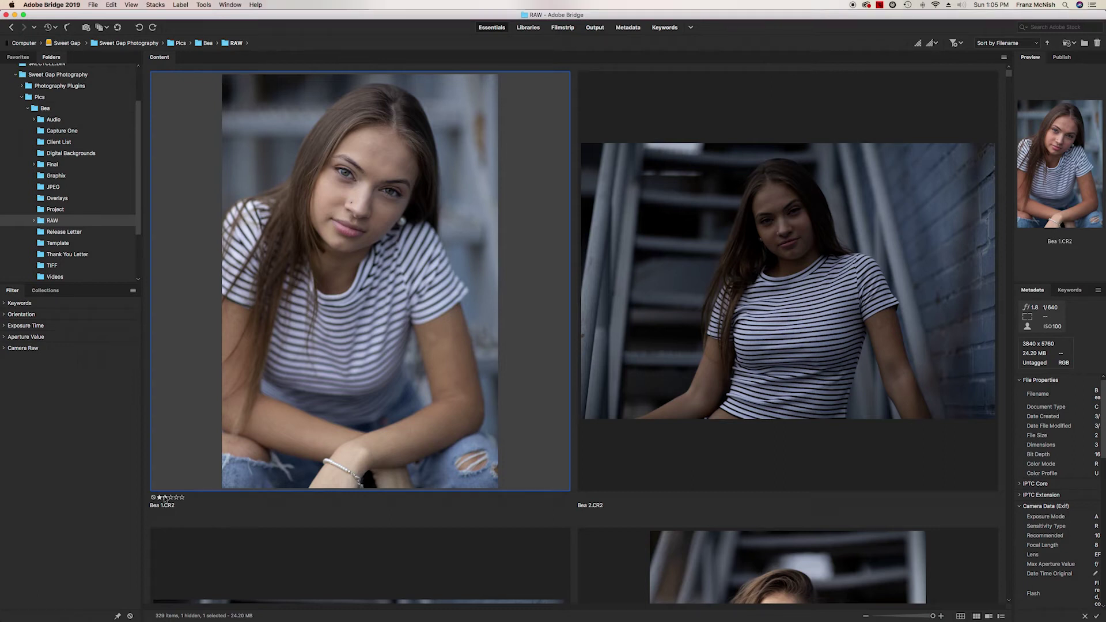
key(super+0)
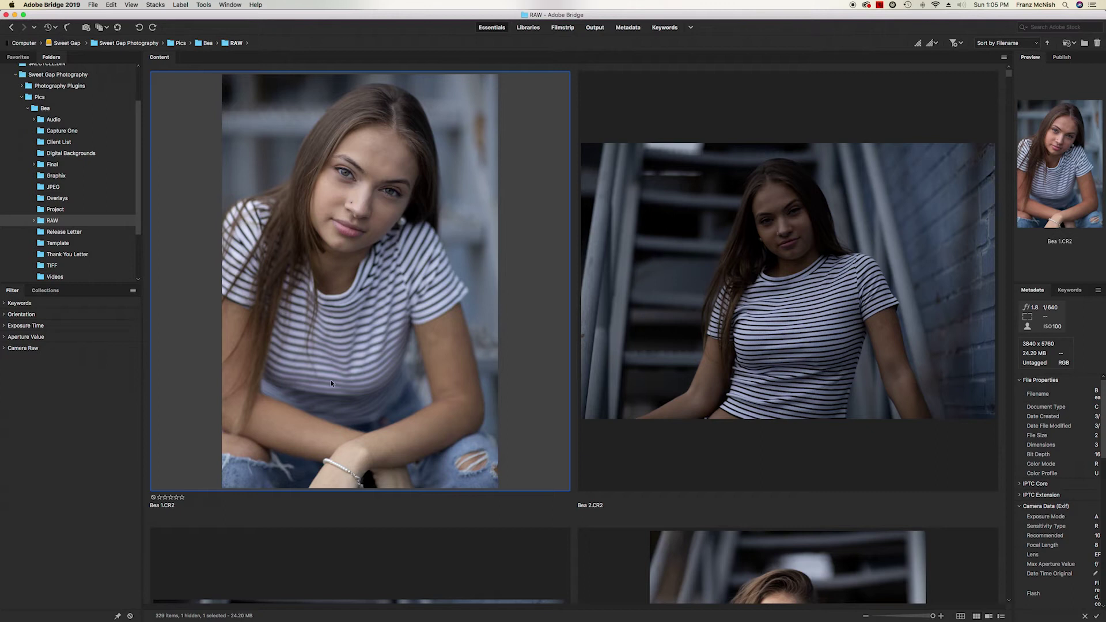
- Rate the early keepers through about Bea 84.CR2 with one or two stars
key(Right)
key(Right)
key(Right)
key(Right)
key(Right)
key(Right)
key(Right)
key(Right)
key(Right)
key(Right)
key(Right)
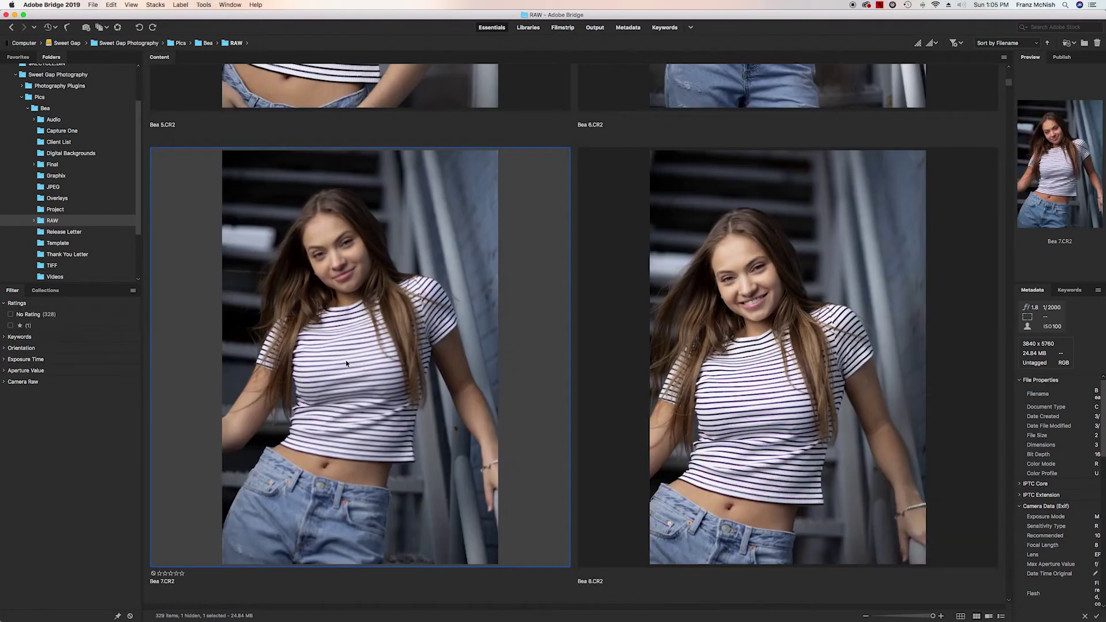
key(Right)
key(Right)
key(Right)
key(Right)
key(super+1)
key(Right)
key(Right)
key(super+1)
key(Right)
key(Right)
key(Right)
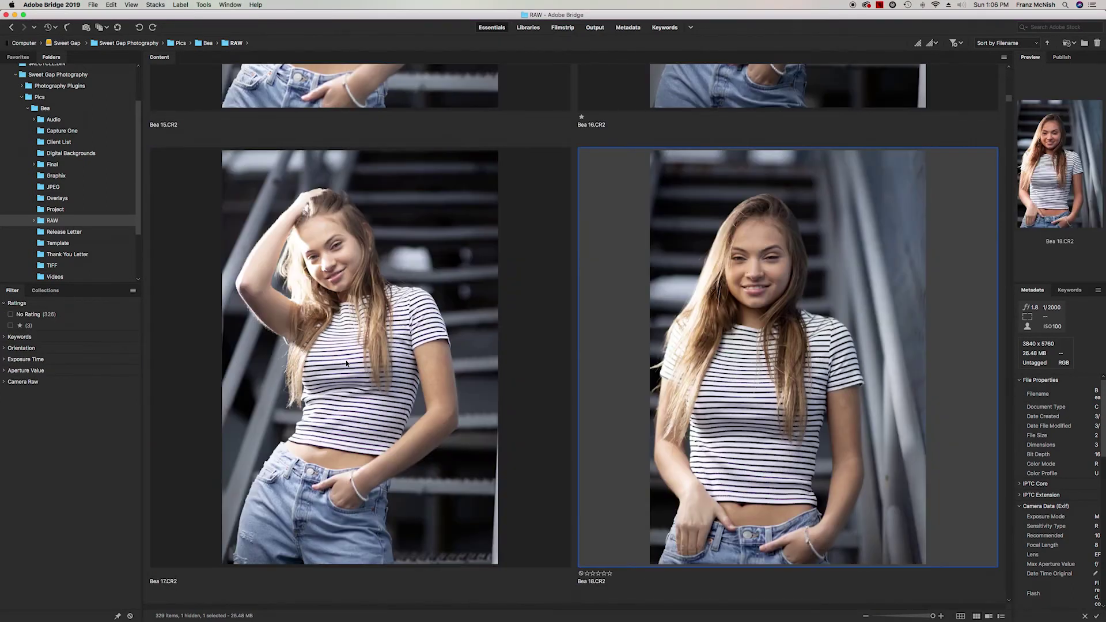
key(Right)
key(Right)
key(Right)
key(Right)
key(Right)
key(Right)
key(Right)
key(Right)
key(Right)
key(Right)
key(Right)
key(Right)
key(Right)
key(Right)
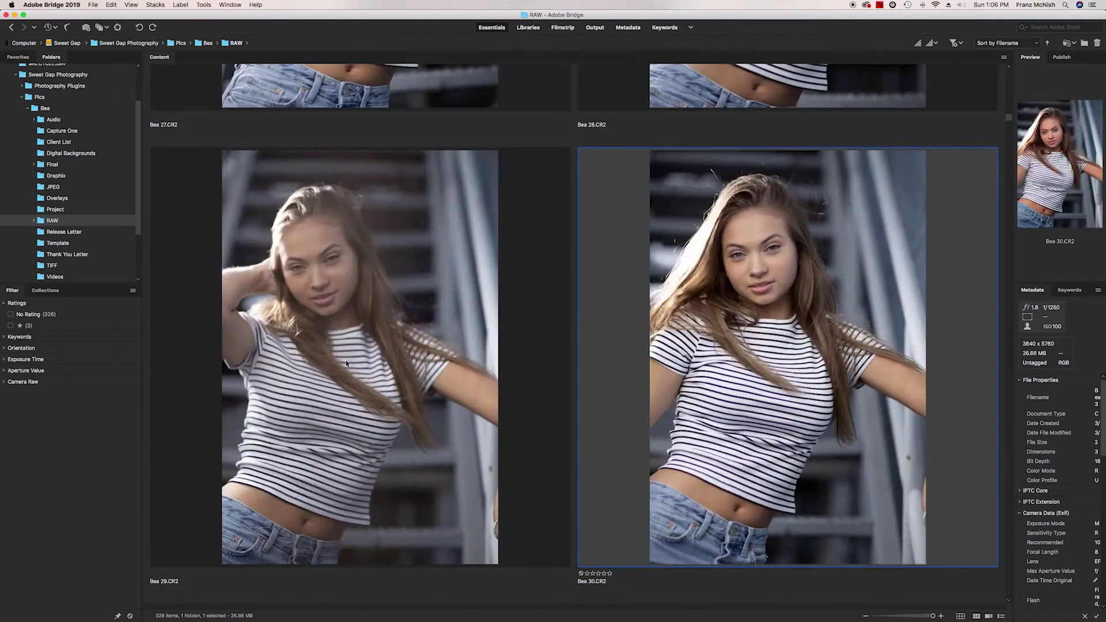
key(Right)
key(Right)
key(Right)
key(Right)
key(Right)
key(Right)
key(Right)
key(Right)
key(Right)
key(Right)
key(Right)
key(Right)
key(Right)
key(Right)
key(Right)
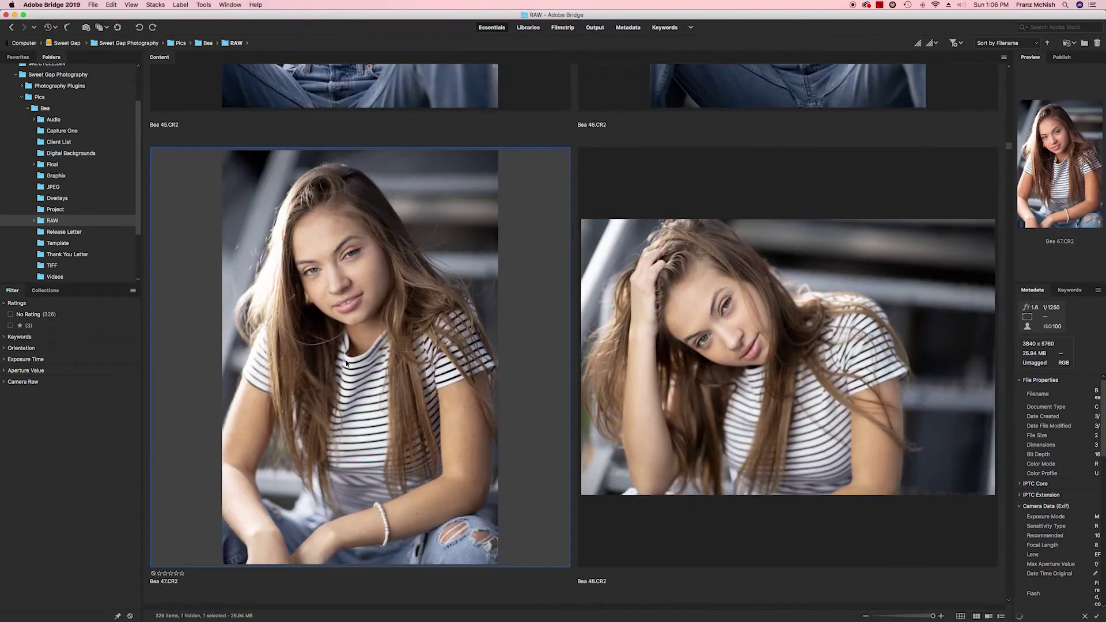
key(Right)
key(Right)
key(Right)
key(super+1)
key(Right)
key(Right)
key(Right)
key(super+1)
key(Right)
key(Right)
key(Right)
key(Right)
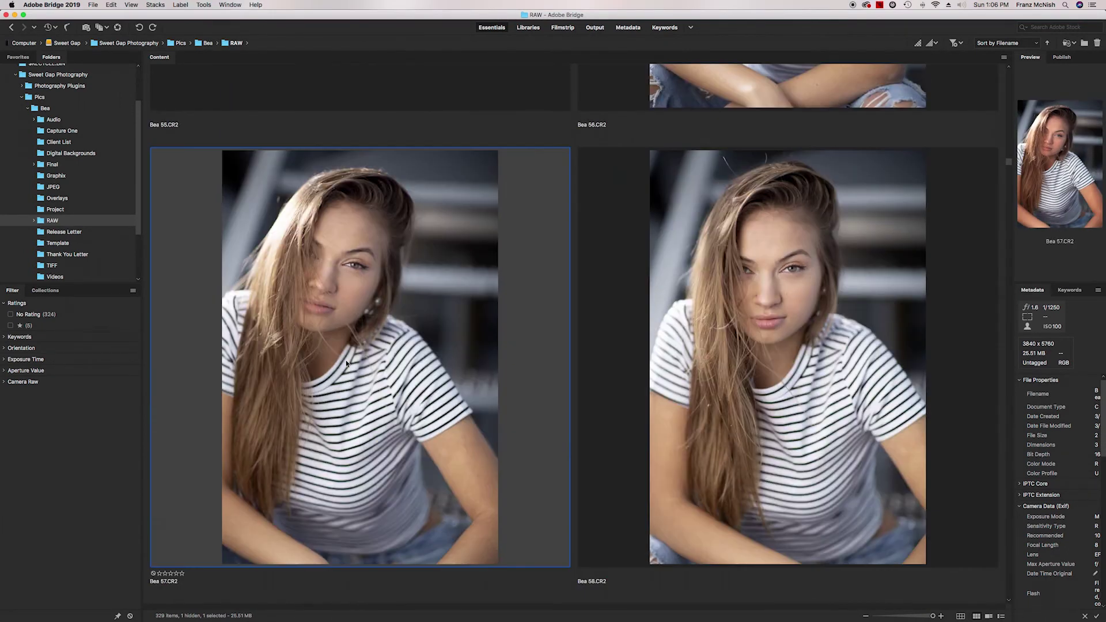
key(Right)
key(Right)
key(super+1)
key(Right)
key(Right)
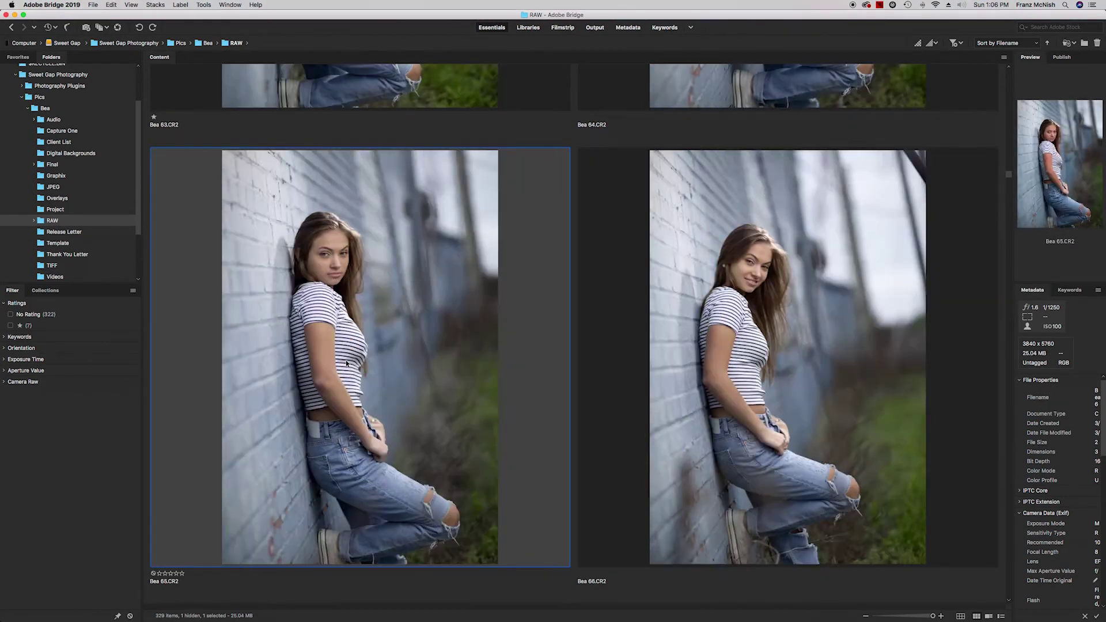
key(super+1)
key(Right)
key(Right)
key(super+1)
key(Right)
key(Right)
key(Right)
key(Right)
key(Right)
key(Right)
key(Right)
key(Right)
key(super+2)
key(Right)
key(Right)
key(super+2)
key(Right)
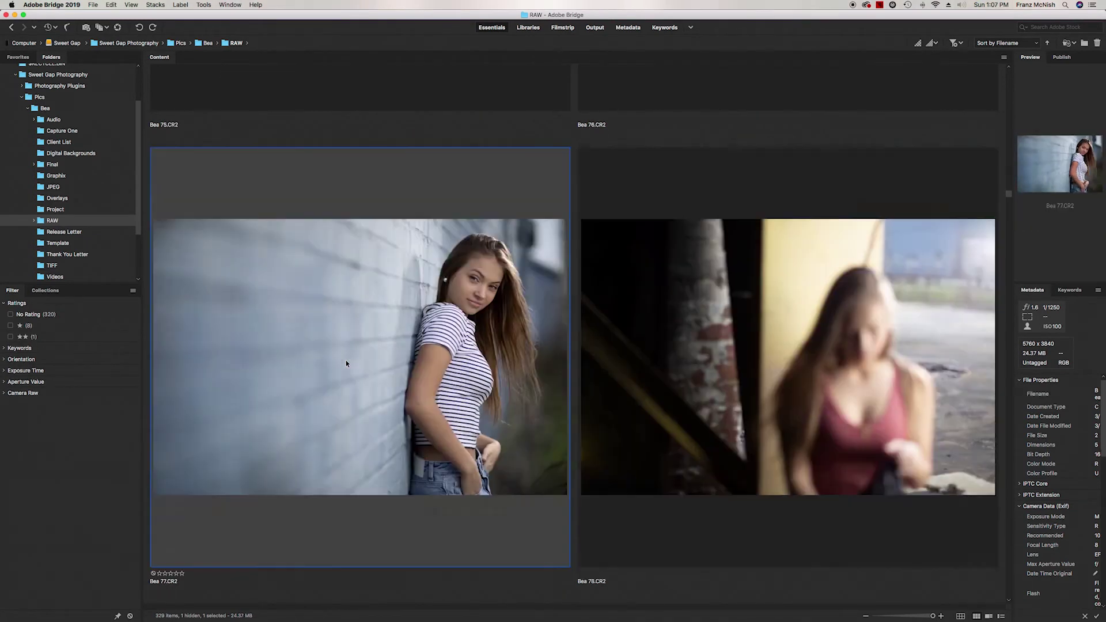
key(Right)
key(Right)
key(Right)
key(super+2)
key(Right)
key(Right)
key(Right)
key(super+1)
key(Right)
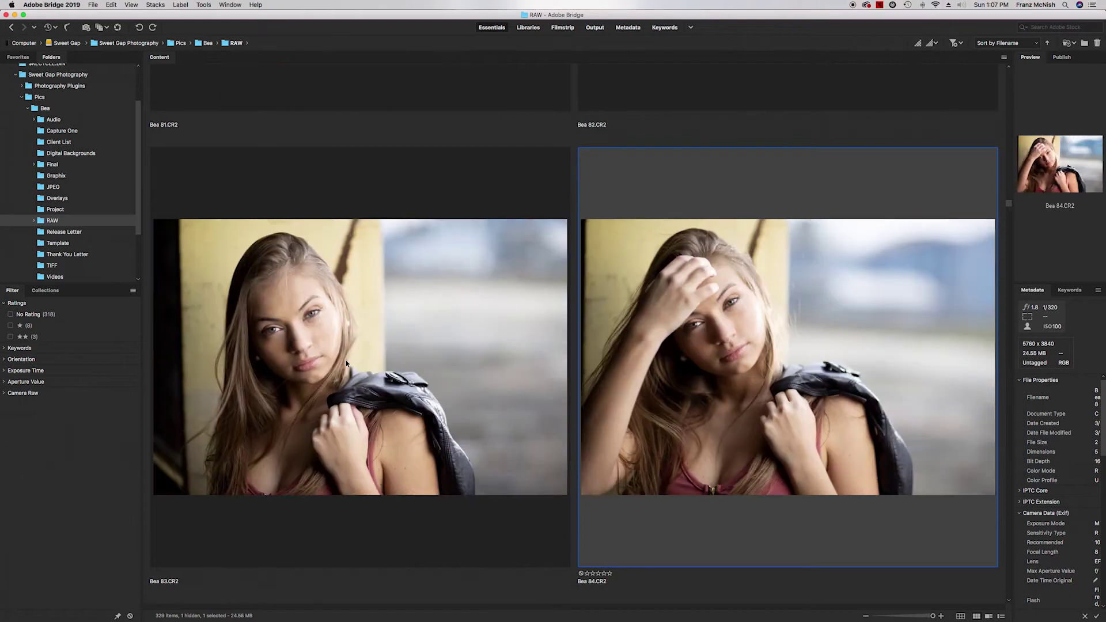
key(super+1)
key(Right)
key(Right)
key(super+1)
key(Right)
key(Right)
key(Right)
key(Right)
key(super+1)
key(Right)
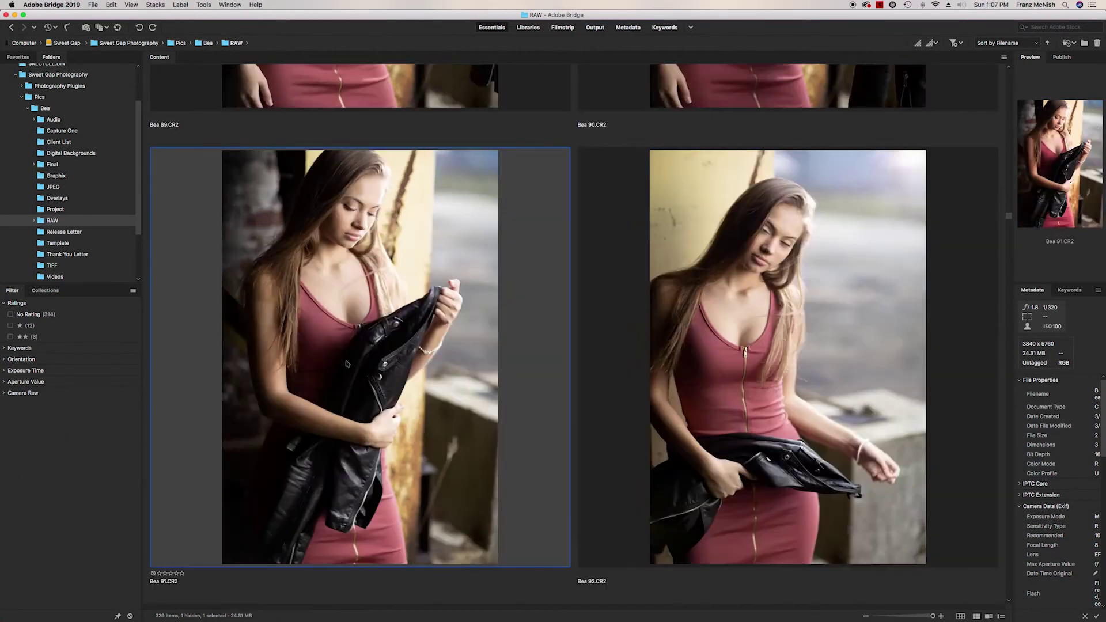
key(super+1)
key(Right)
key(Right)
key(Right)
key(super+1)
key(Right)
key(Right)
key(Right)
key(Right)
key(super+1)
key(Right)
key(Right)
key(Right)
key(Right)
key(super+1)
key(Right)
key(Right)
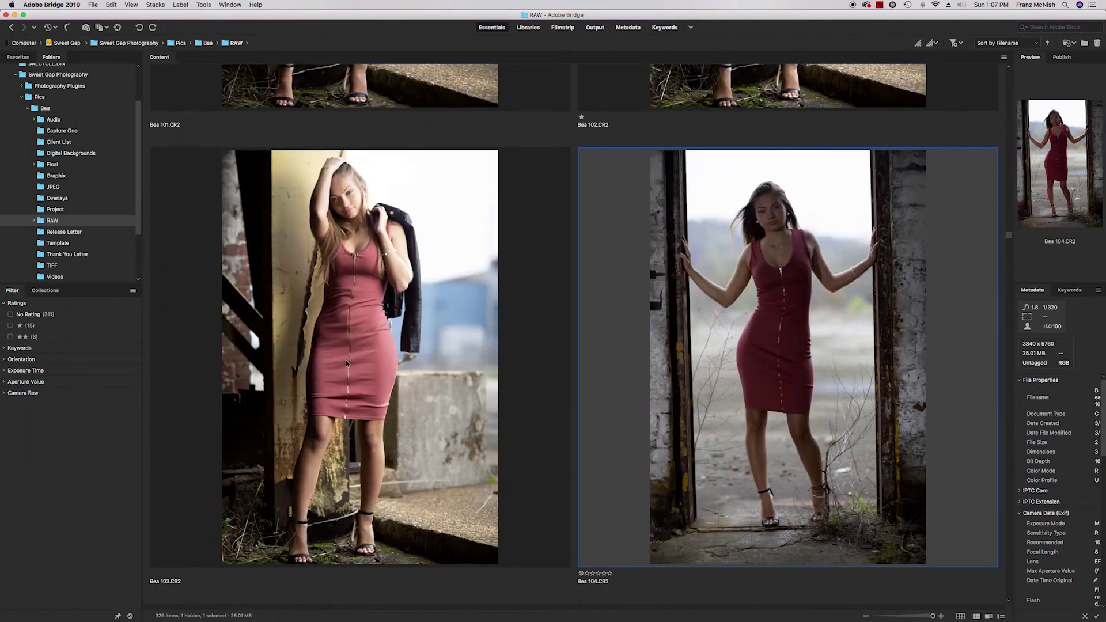
key(Right)
key(Right)
key(Right)
key(super+2)
key(Right)
key(Right)
key(super+1)
key(Right)
key(Right)
key(Right)
key(super+2)
key(Right)
key(Right)
key(Right)
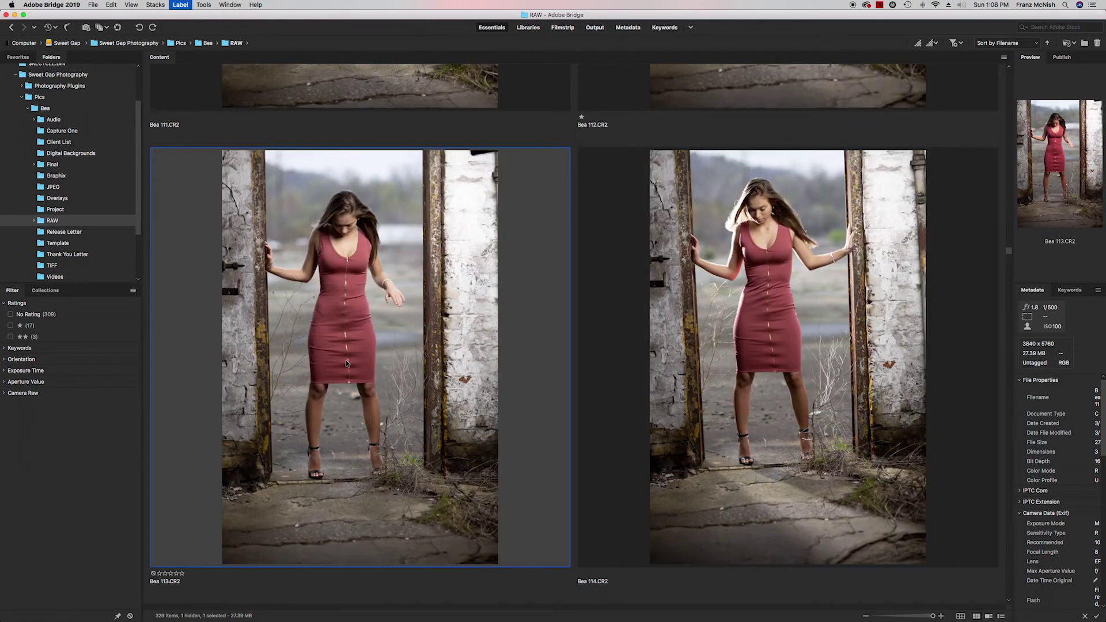
- Rate the middle picks, including Bea 121.CR2 (one star) and Bea 151.CR2 (two stars)
key(super+1)
key(Right)
key(Right)
key(Right)
key(Right)
key(Right)
key(Right)
key(Right)
key(Left)
key(super+1)
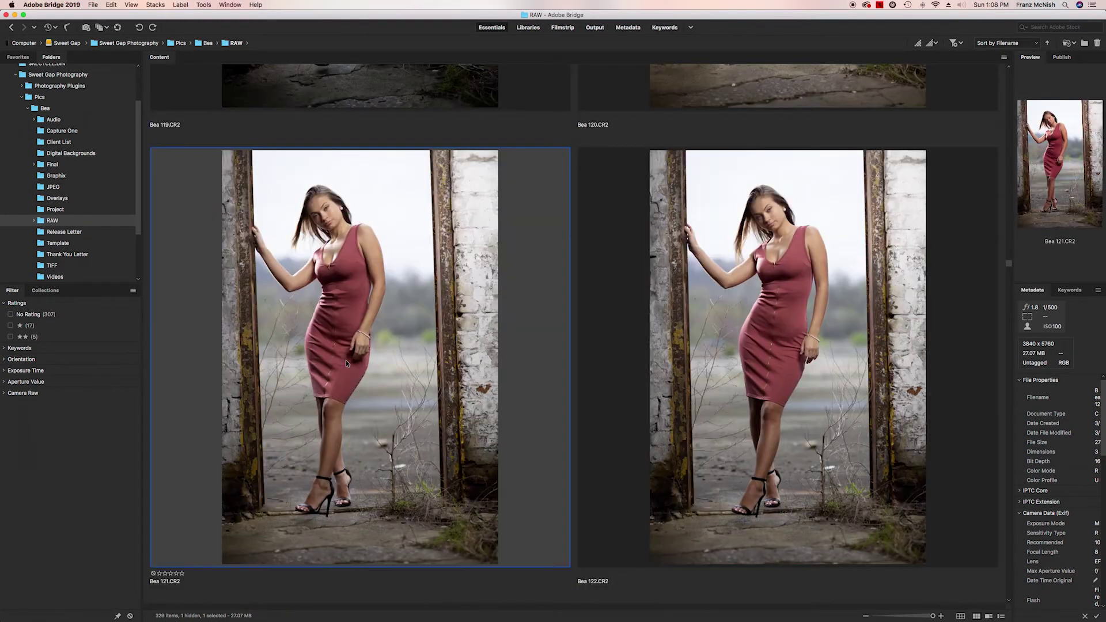
key(Right)
key(Right)
key(Right)
key(Right)
key(Right)
key(Right)
key(Right)
key(super+1)
key(Right)
key(Right)
key(Right)
key(Right)
key(Right)
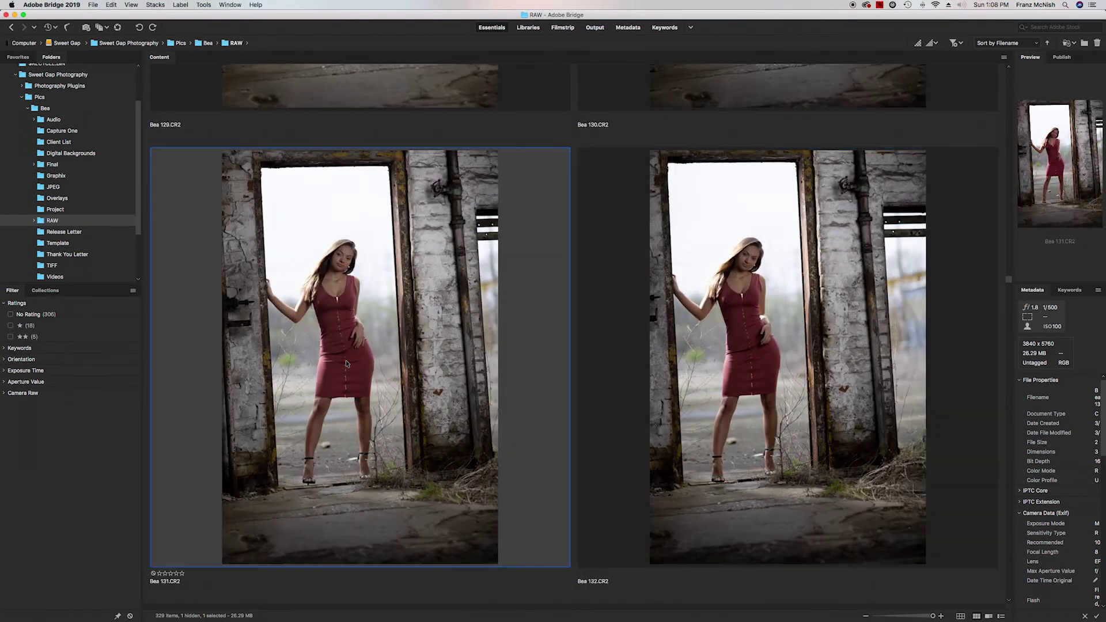
key(super+1)
key(Right)
key(Right)
key(Right)
key(Right)
key(Right)
key(Right)
key(Right)
key(Right)
key(Right)
key(super+2)
key(Right)
key(Right)
key(Right)
key(Right)
key(Right)
key(Right)
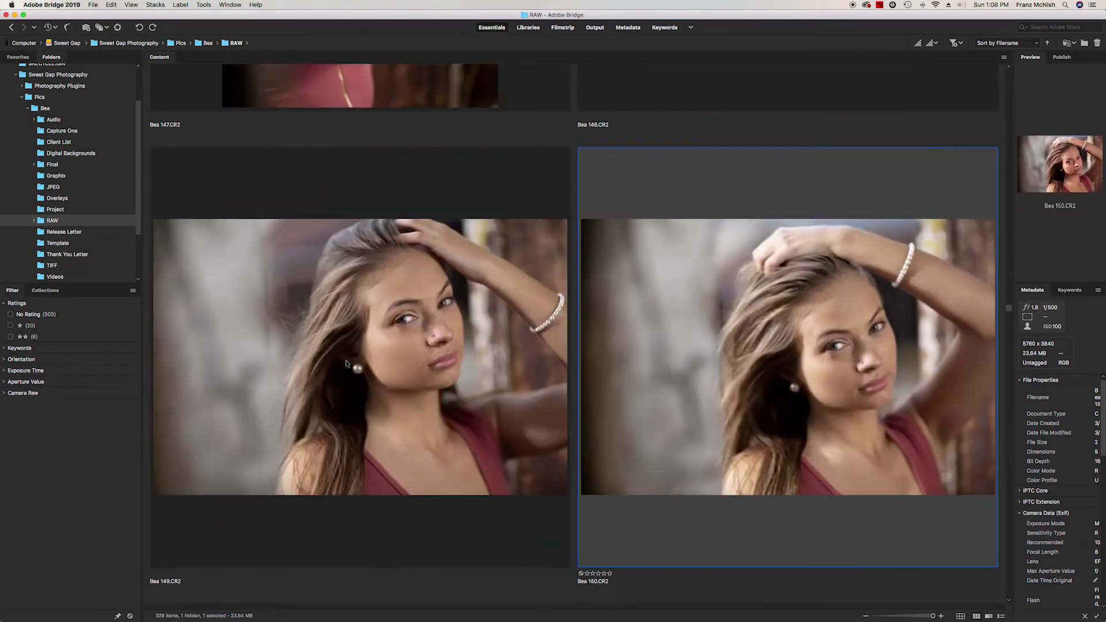
key(Right)
key(Right)
key(Right)
key(super+2)
key(Right)
key(Right)
key(Right)
key(Right)
key(Right)
key(Right)
key(Right)
key(Right)
key(Right)
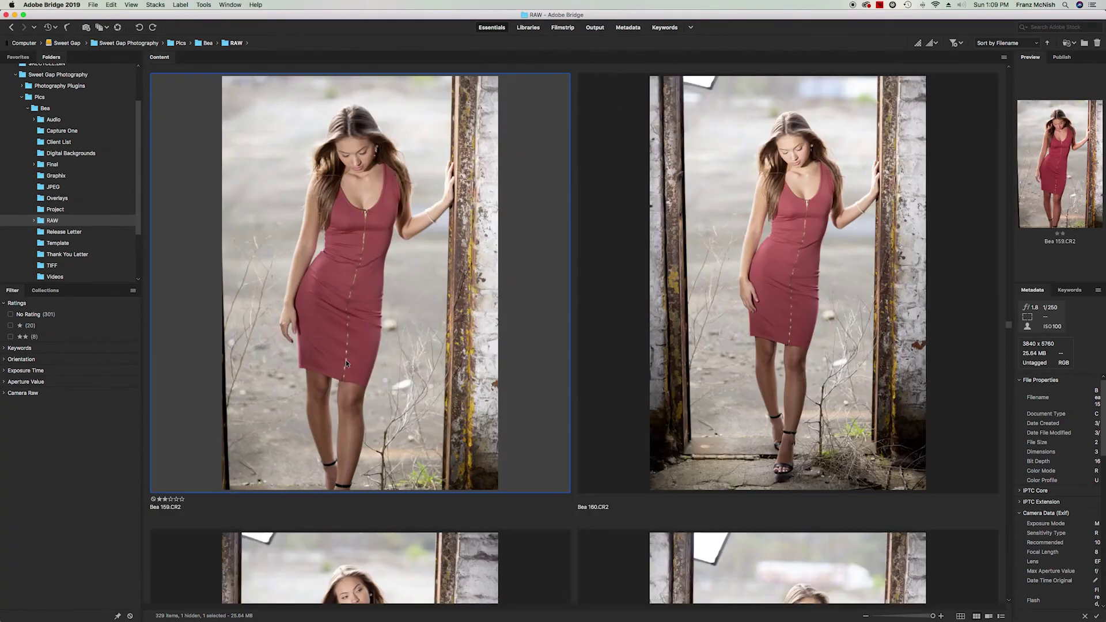
key(Right)
key(Right)
key(Right)
key(Right)
key(Right)
key(Right)
key(Right)
key(super+2)
key(Right)
key(Right)
key(Right)
key(Right)
key(Right)
key(Right)
key(Right)
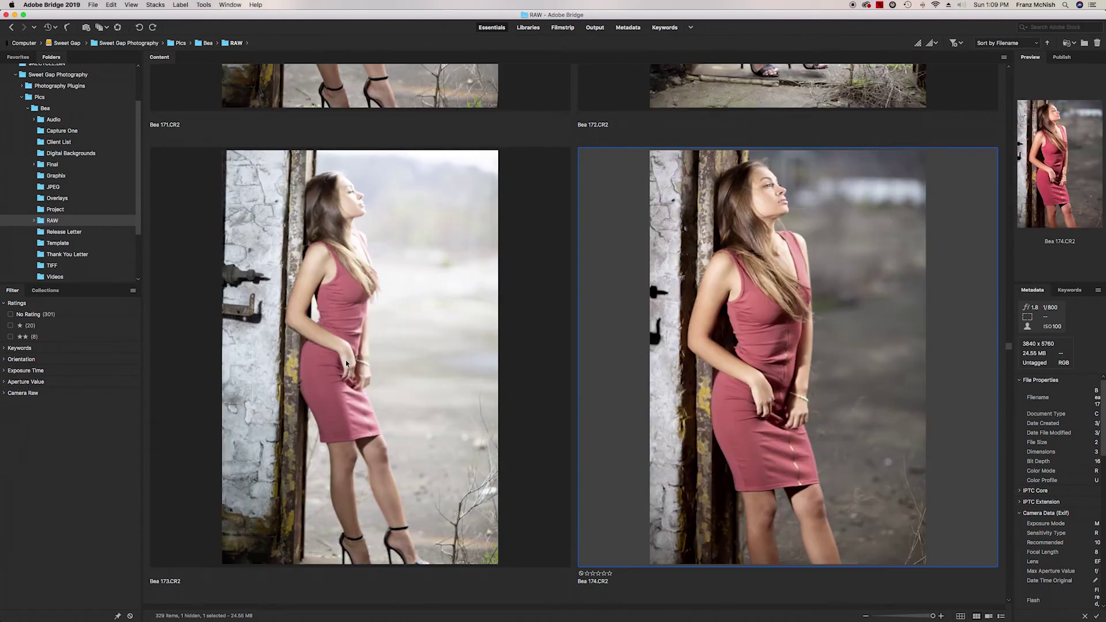
key(Right)
key(Right)
key(Right)
key(Right)
key(Right)
key(super+2)
key(Right)
key(Right)
key(super+2)
key(Right)
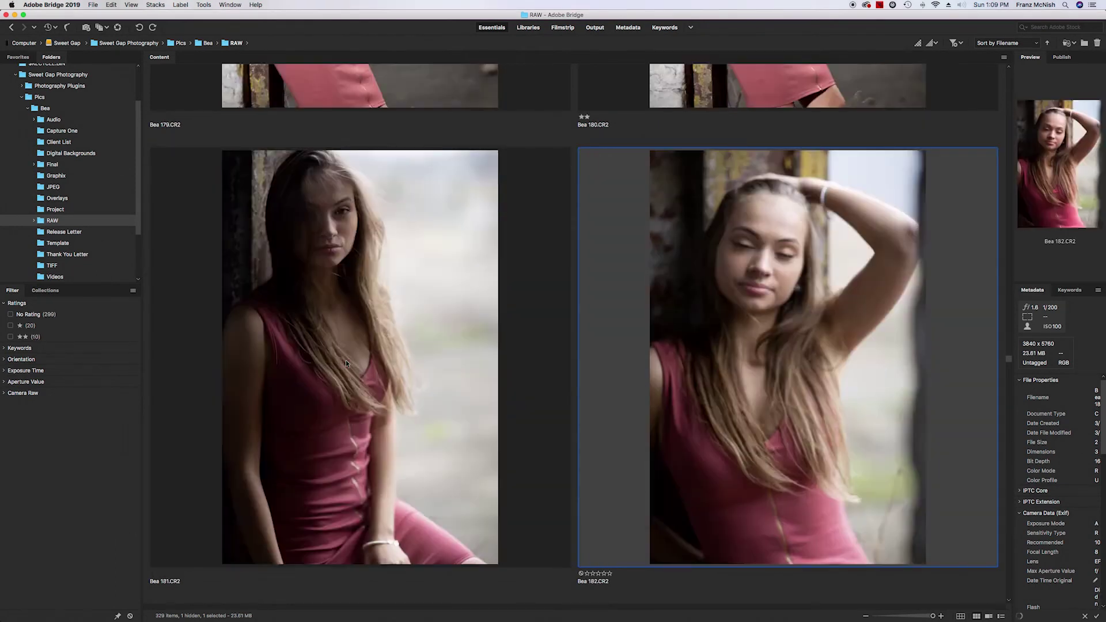
key(Right)
key(Right)
key(super+1)
key(Right)
key(Right)
key(super+2)
key(Right)
key(Right)
key(Right)
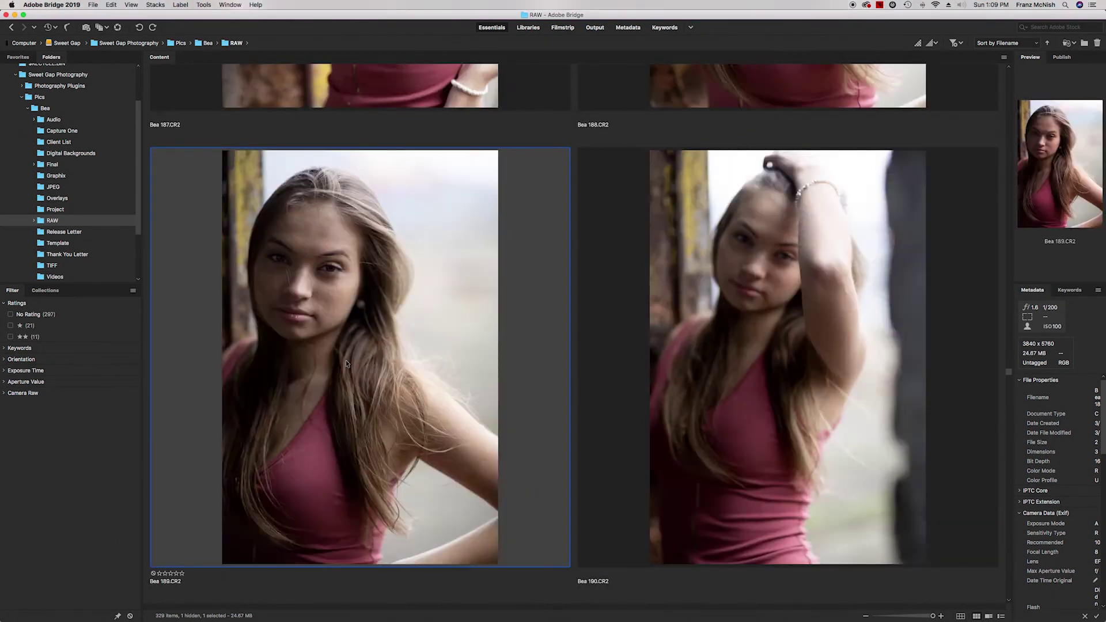
key(Right)
key(Right)
key(Right)
key(Right)
key(Right)
key(Right)
key(Right)
key(Right)
key(Right)
key(Right)
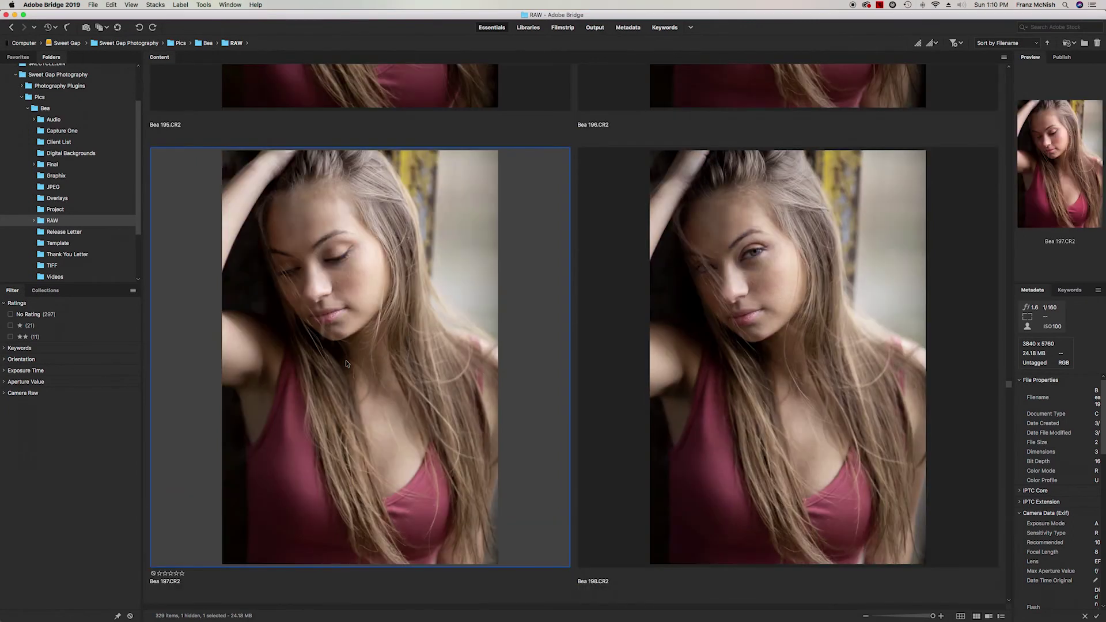
key(Right)
key(Right)
key(Right)
key(Right)
key(Right)
key(Right)
key(Right)
key(Right)
key(Right)
key(Right)
key(Right)
key(Right)
key(Right)
key(Right)
key(Right)
key(Right)
key(super+2)
key(Right)
key(Right)
key(Right)
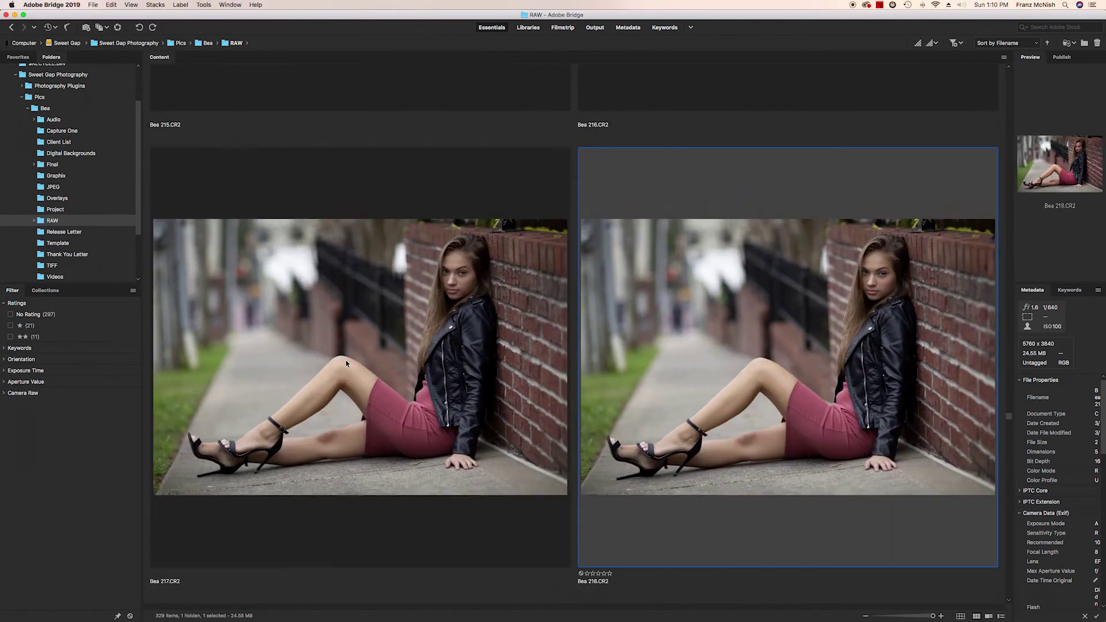
key(Right)
key(super+2)
- Rate the final picks, including Bea 240 and Bea 271.CR2, ending on Bea 325.CR2
key(Right)
key(Right)
key(Right)
key(Right)
key(Right)
key(Right)
key(super+1)
key(Right)
key(Right)
key(Right)
key(Right)
key(Right)
key(super+2)
key(Right)
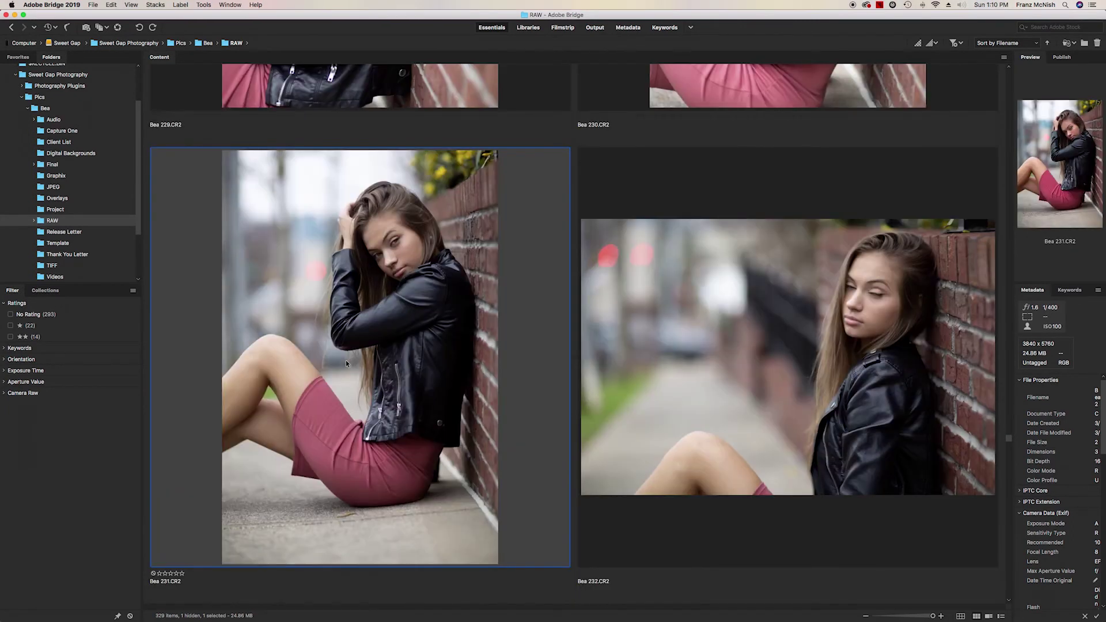
key(Right)
key(Right)
key(Right)
key(Right)
key(Right)
key(Right)
key(Right)
key(Right)
key(Right)
key(super+1)
key(Right)
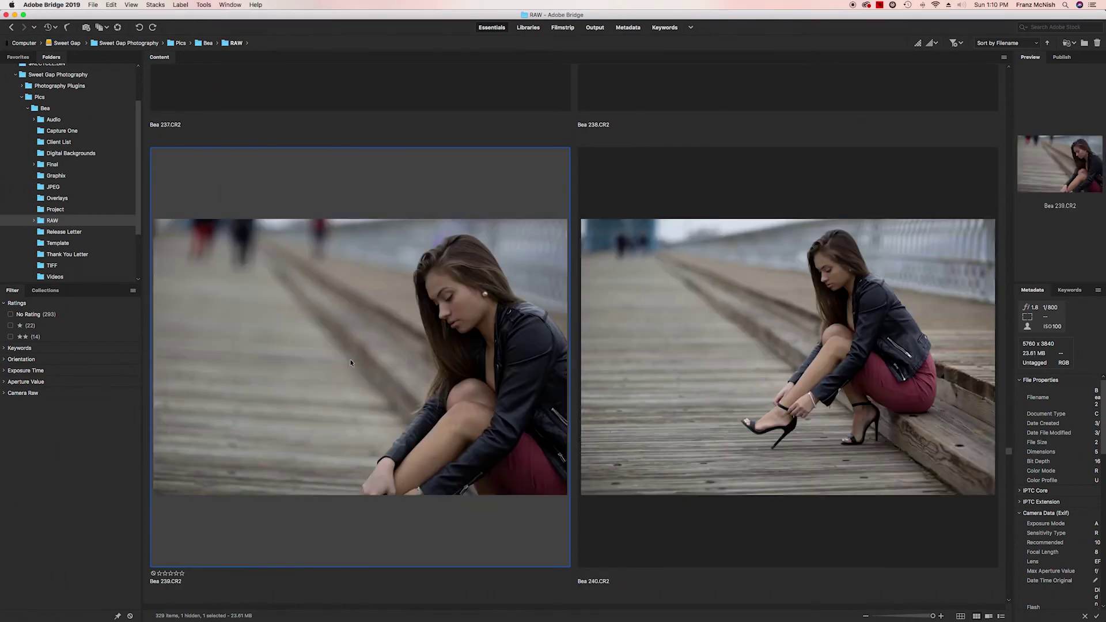
key(Right)
key(Right)
key(Right)
key(super+2)
key(Right)
key(Right)
key(Right)
key(Right)
key(Right)
key(Right)
key(Right)
key(super+2)
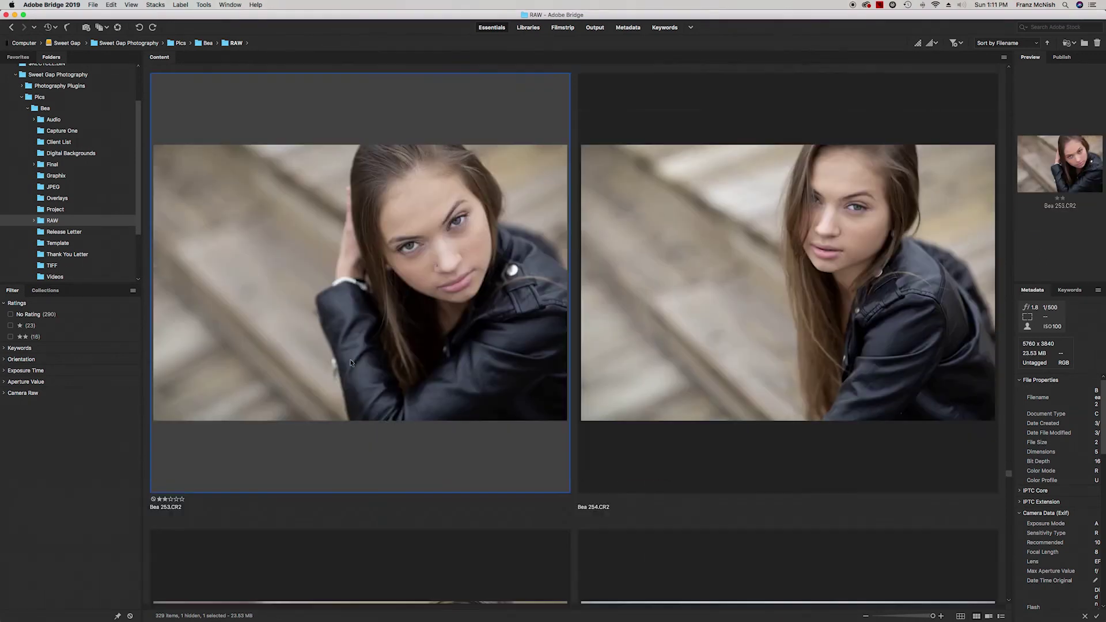
key(Right)
key(Right)
key(Right)
key(super+2)
key(Right)
key(Right)
key(Right)
key(Right)
key(Right)
key(Right)
key(Right)
key(Right)
key(Right)
key(Right)
key(Right)
key(Right)
key(Right)
key(Right)
key(Right)
key(Right)
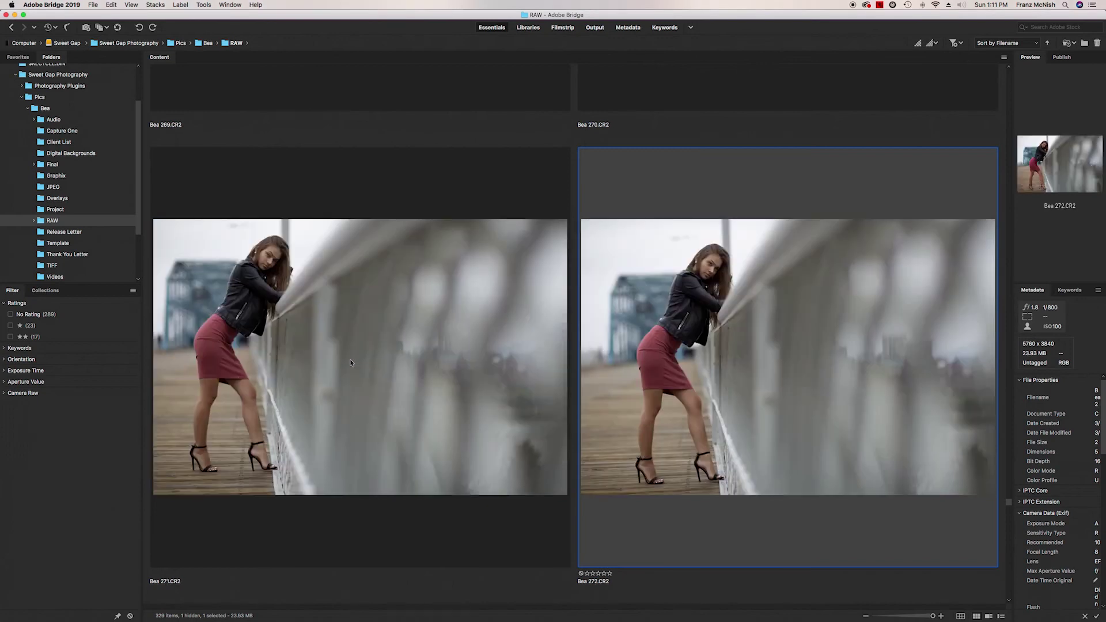
key(Right)
key(super+1)
key(Right)
key(Right)
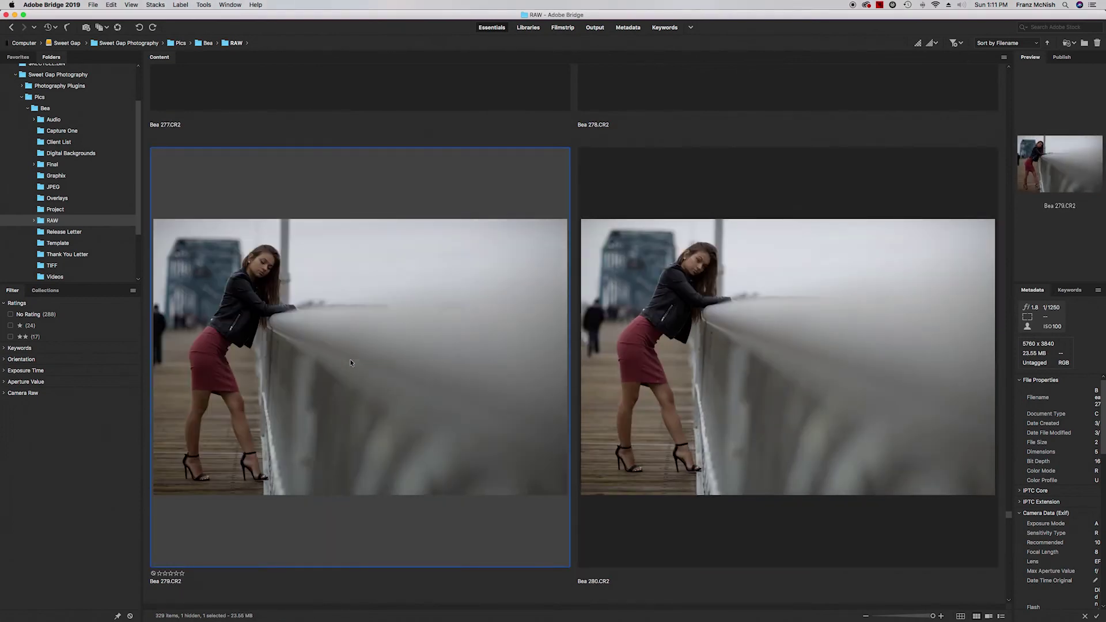
key(Right)
key(Right)
key(Right)
key(Right)
key(Right)
key(Right)
key(Right)
key(Right)
key(Right)
key(Right)
key(Right)
key(Right)
key(Right)
key(Right)
key(Right)
key(Right)
key(Right)
key(Right)
key(Right)
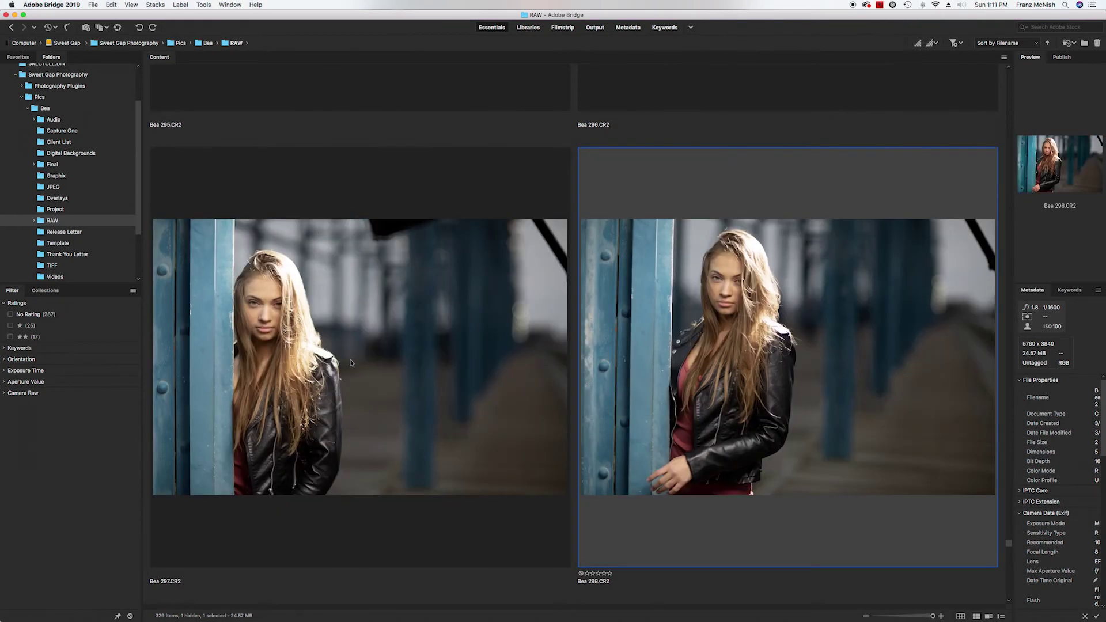
key(Right)
key(Right)
key(Right)
key(Right)
key(Right)
key(Right)
key(Right)
key(Right)
key(Right)
key(Right)
key(Right)
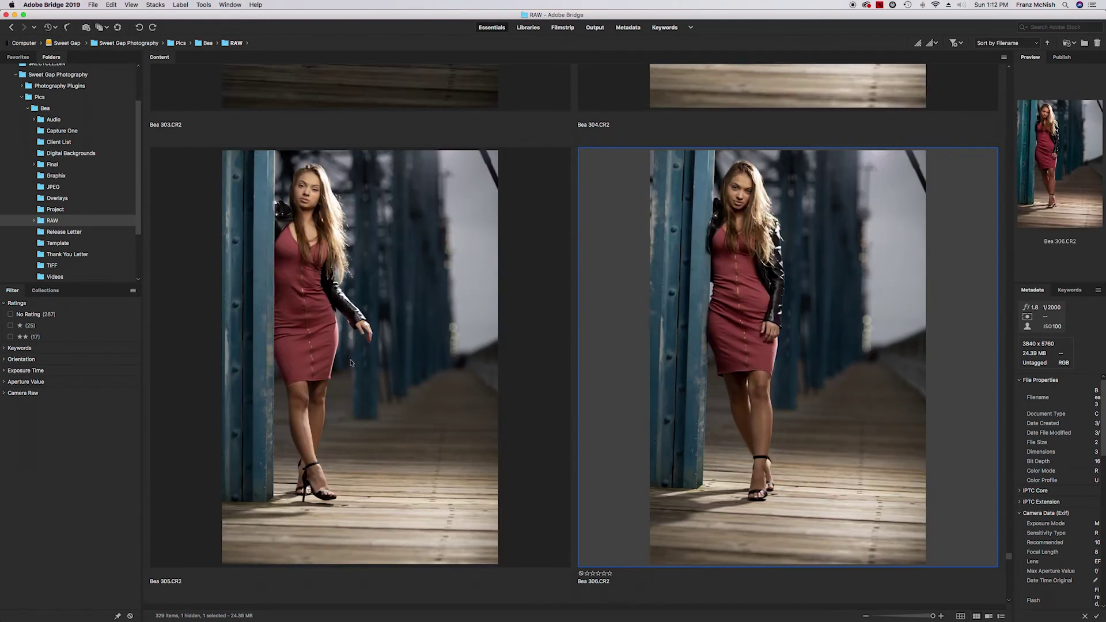
key(super+1)
key(Right)
key(Right)
key(Right)
key(Right)
key(Right)
key(Right)
key(Right)
key(Right)
key(Right)
key(Right)
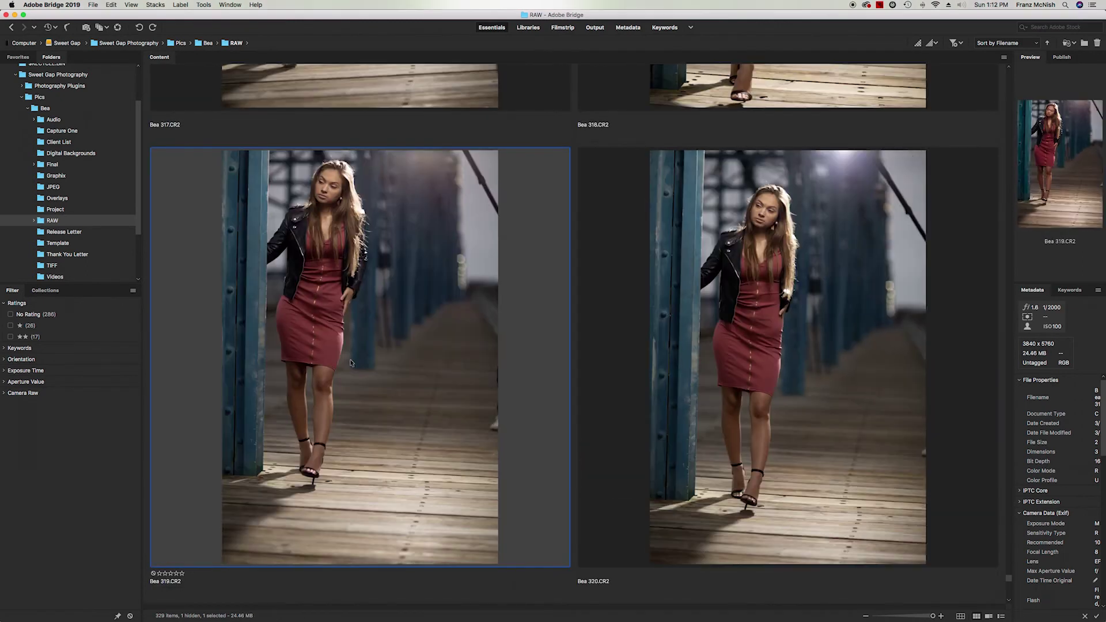
key(Right)
key(Right)
key(Right)
key(Right)
key(super+2)
key(Right)
key(Right)
key(Right)
key(Right)
key(Right)
key(Right)
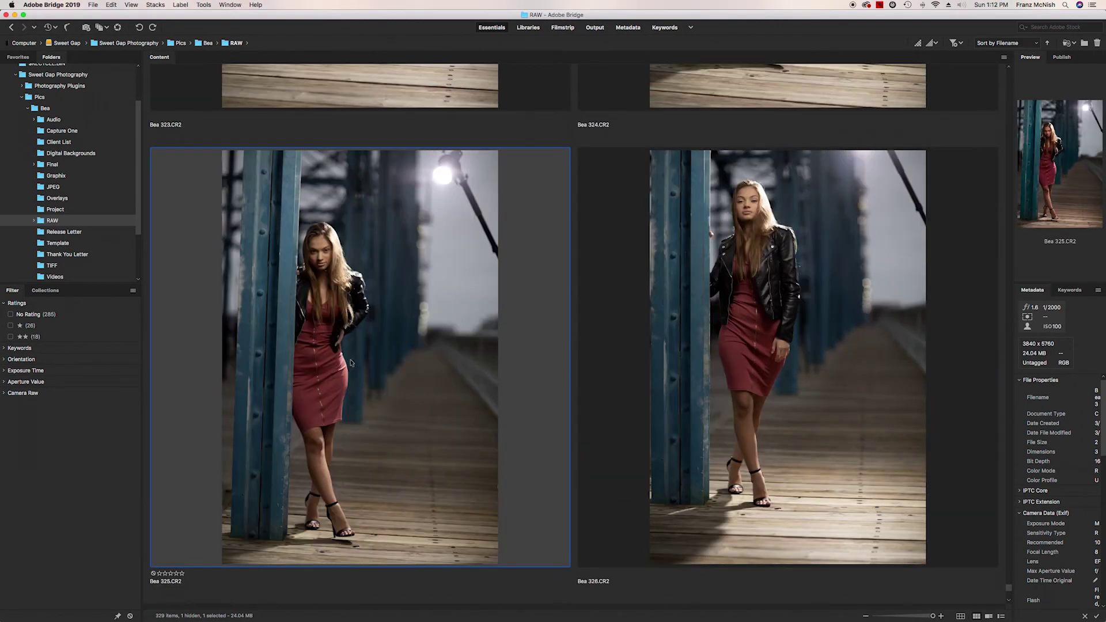
key(Left)
key(Left)
key(Left)
key(Left)
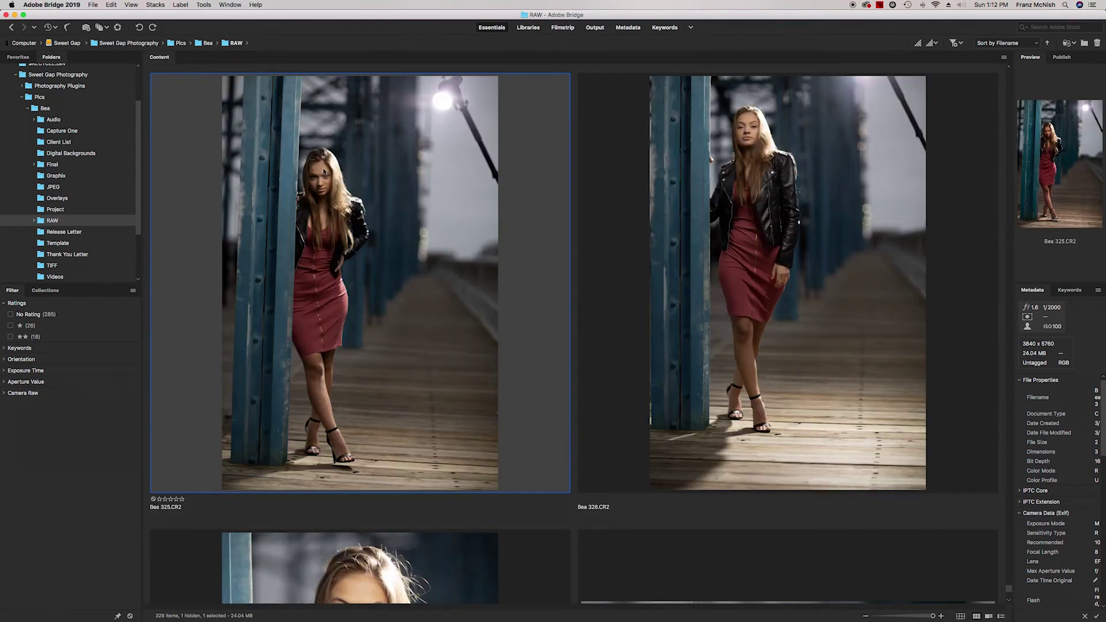
- Filter Ratings to one-star photos, browse the first few, then tick the two-star box
scroll(264, 370, down, 10)
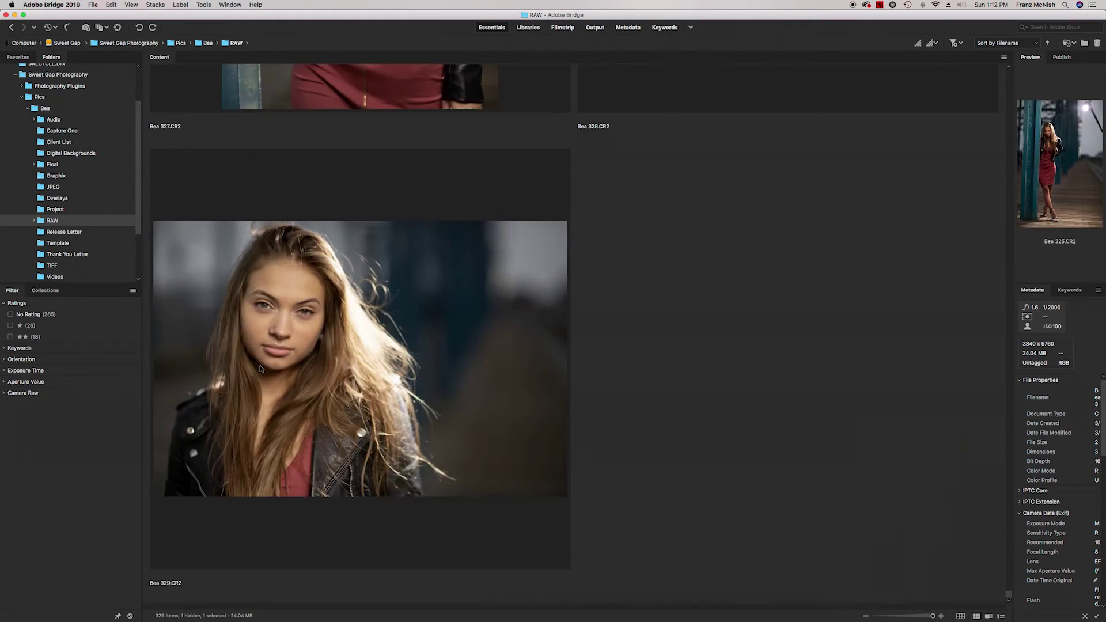
click(19, 327)
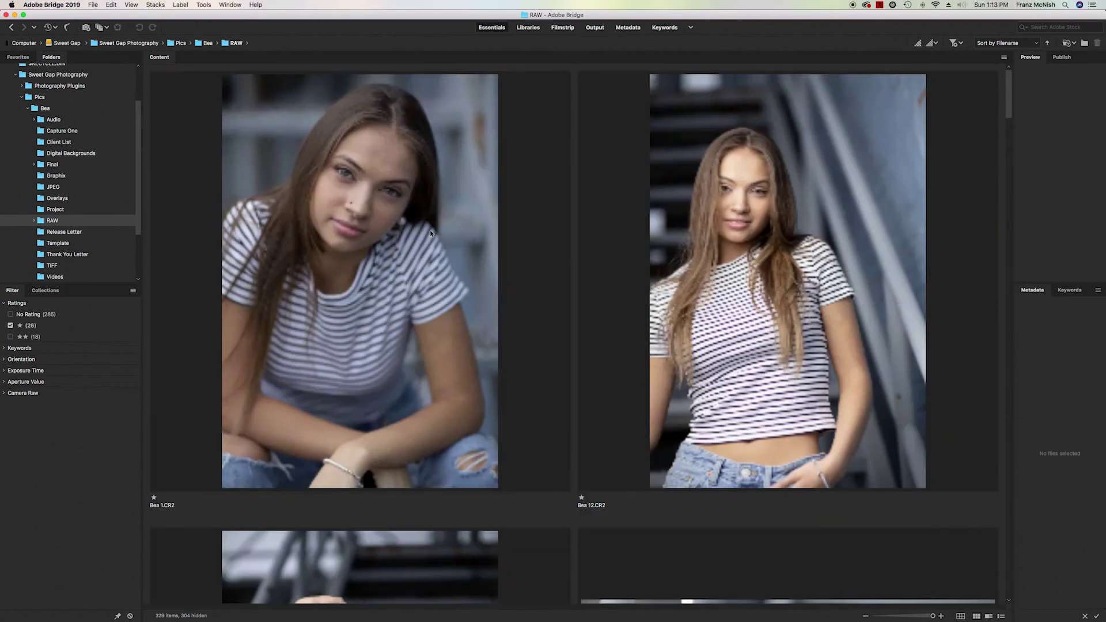
click(429, 230)
key(Down)
key(Down)
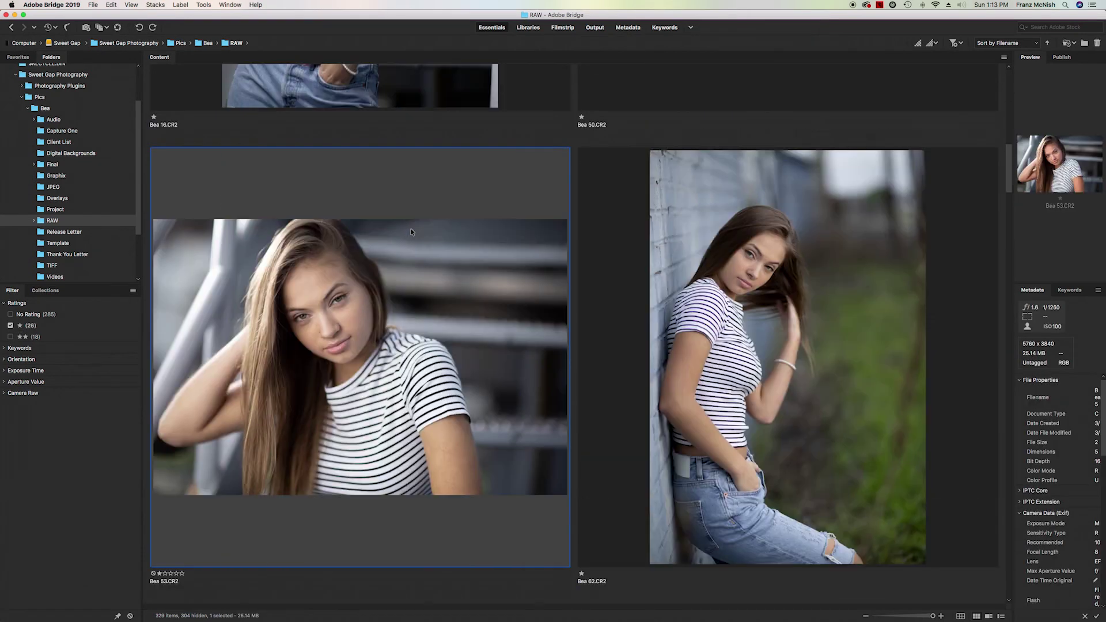
key(Down)
key(Down)
key(Down)
key(Down)
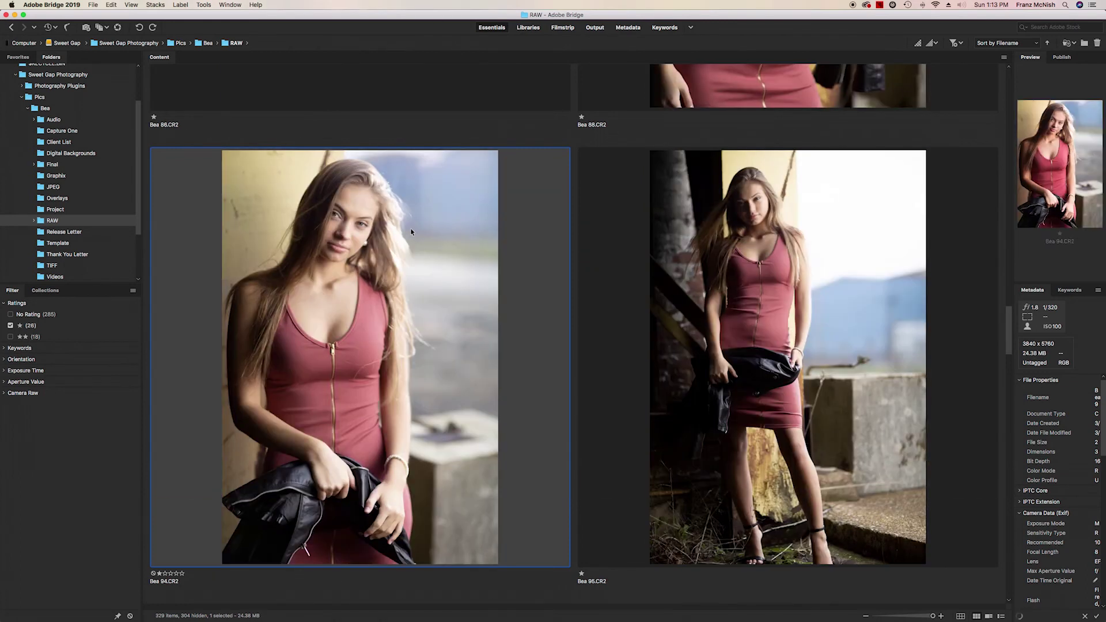
click(10, 336)
- Untick one-star so only two-star photos show, and browse from Bea 151.CR2 to Bea 219.CR2
click(11, 325)
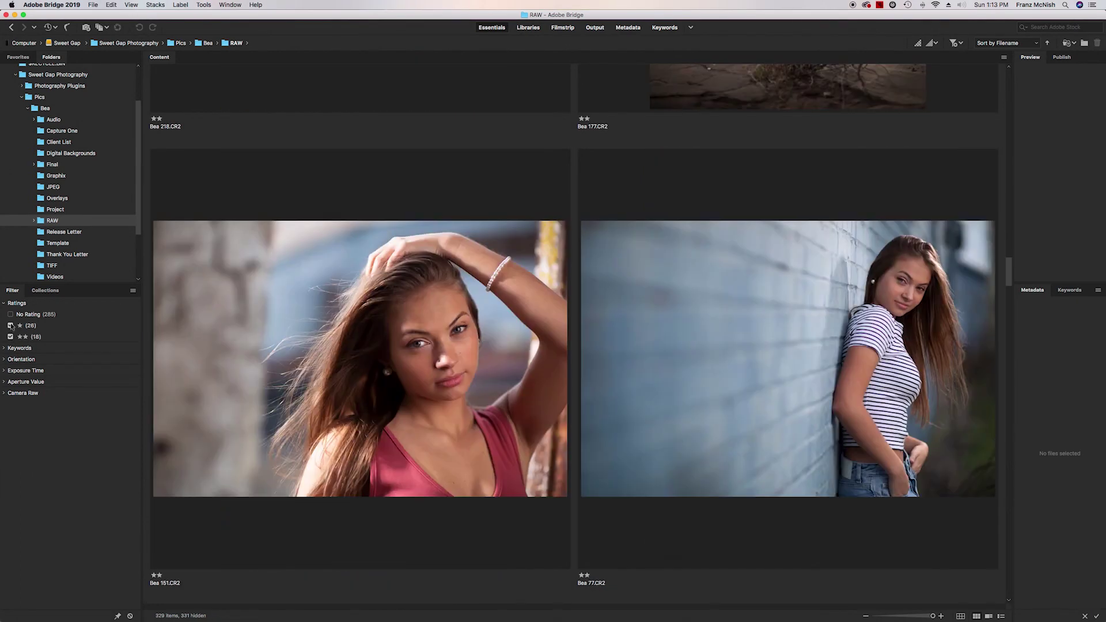
click(446, 349)
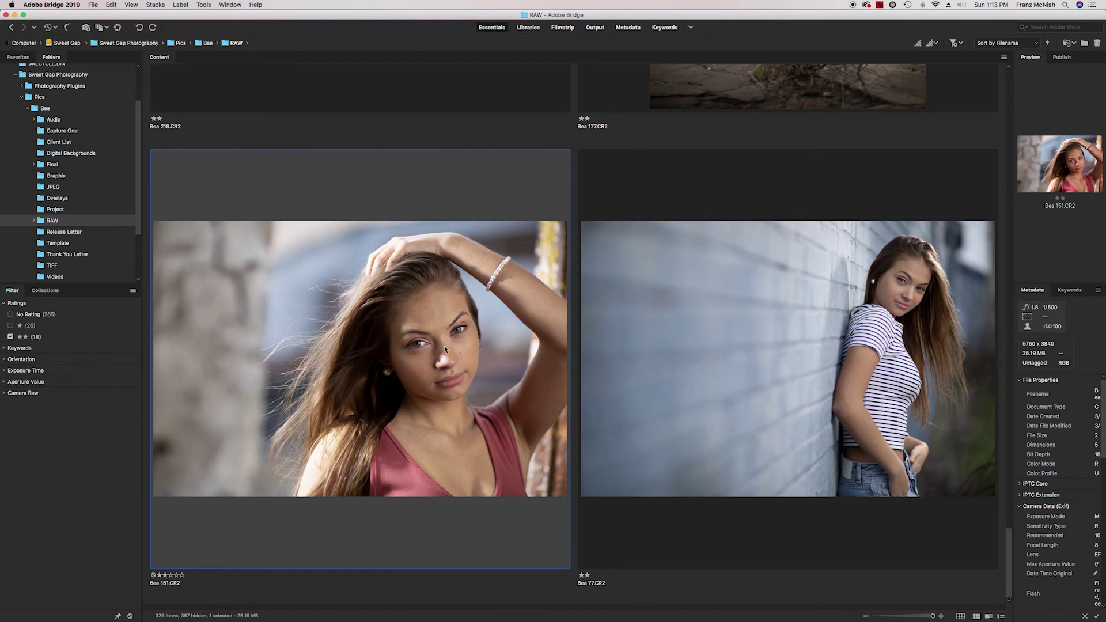
key(Down)
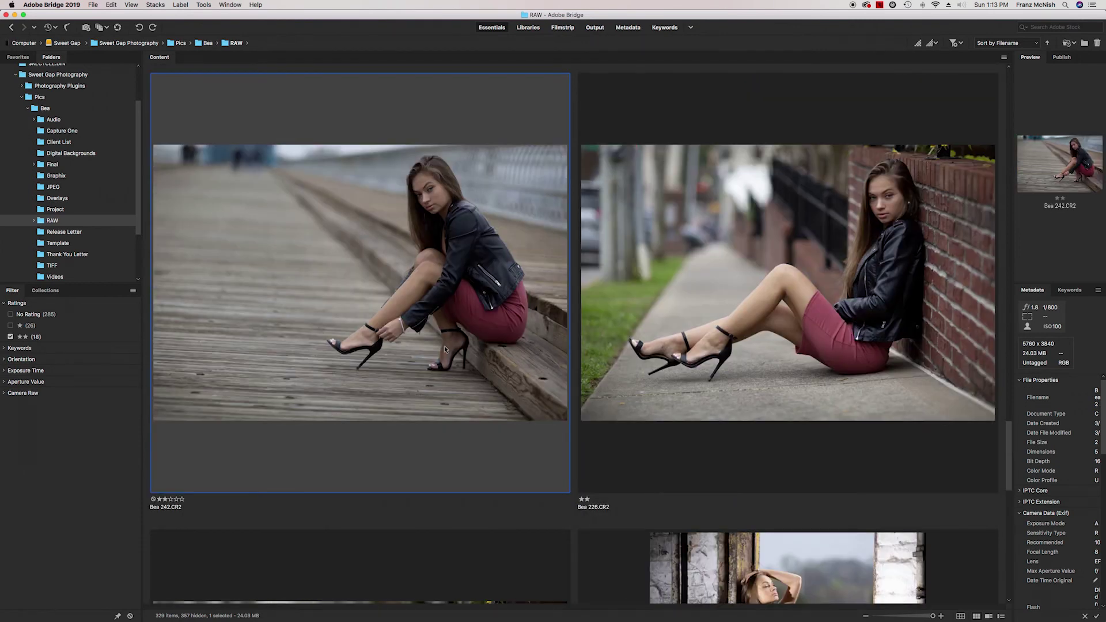
key(Down)
key(Down)
key(Down)
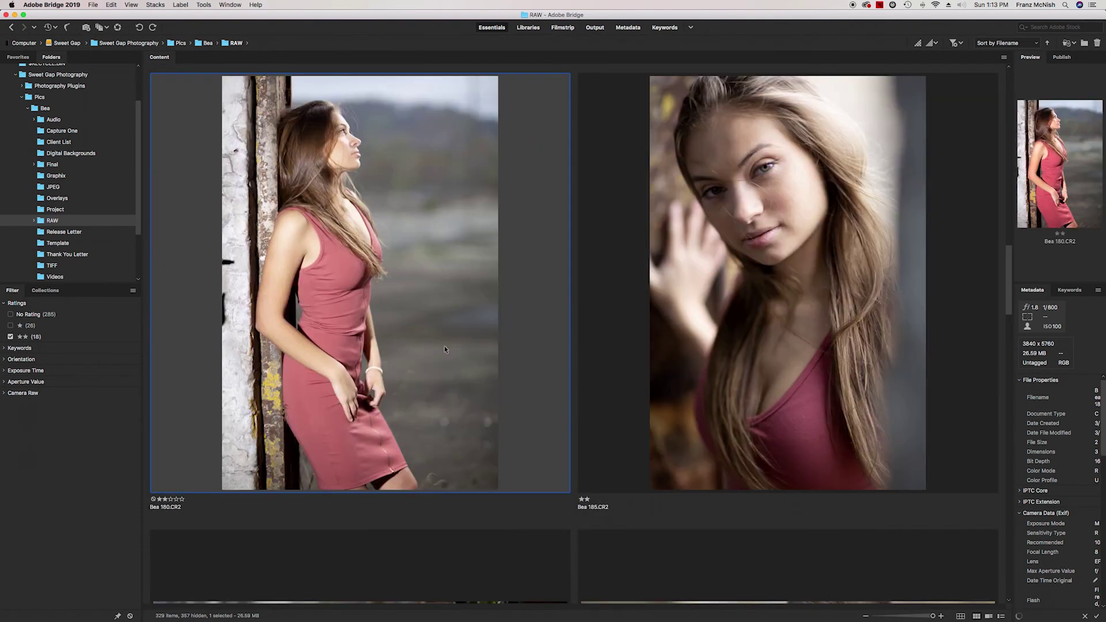
key(Up)
key(Up)
key(Up)
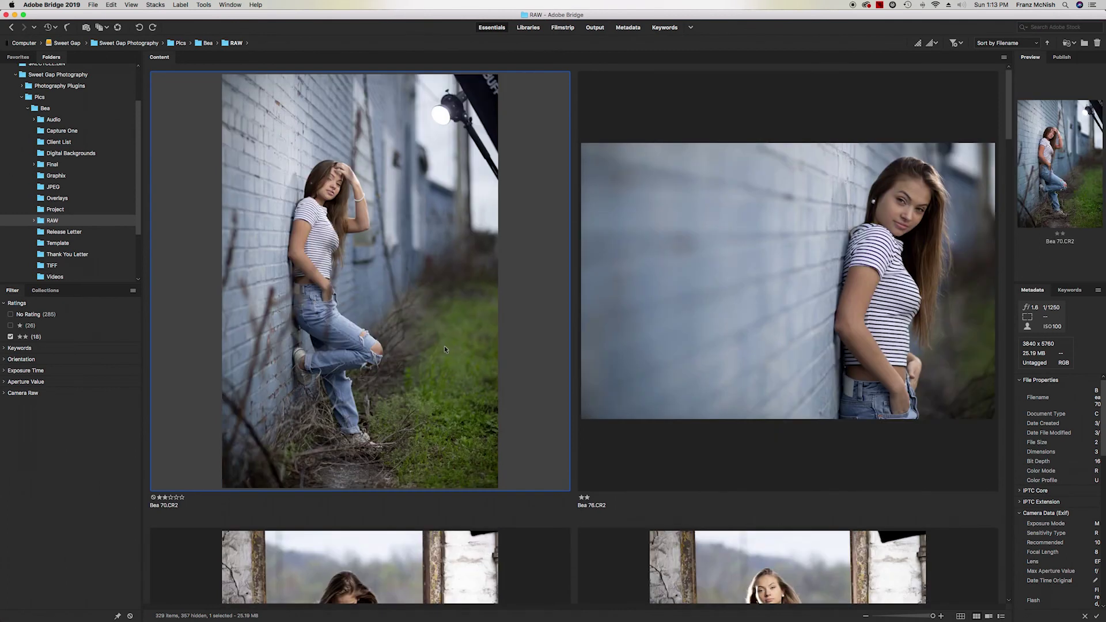
key(Down)
key(Down)
key(Down)
key(Down)
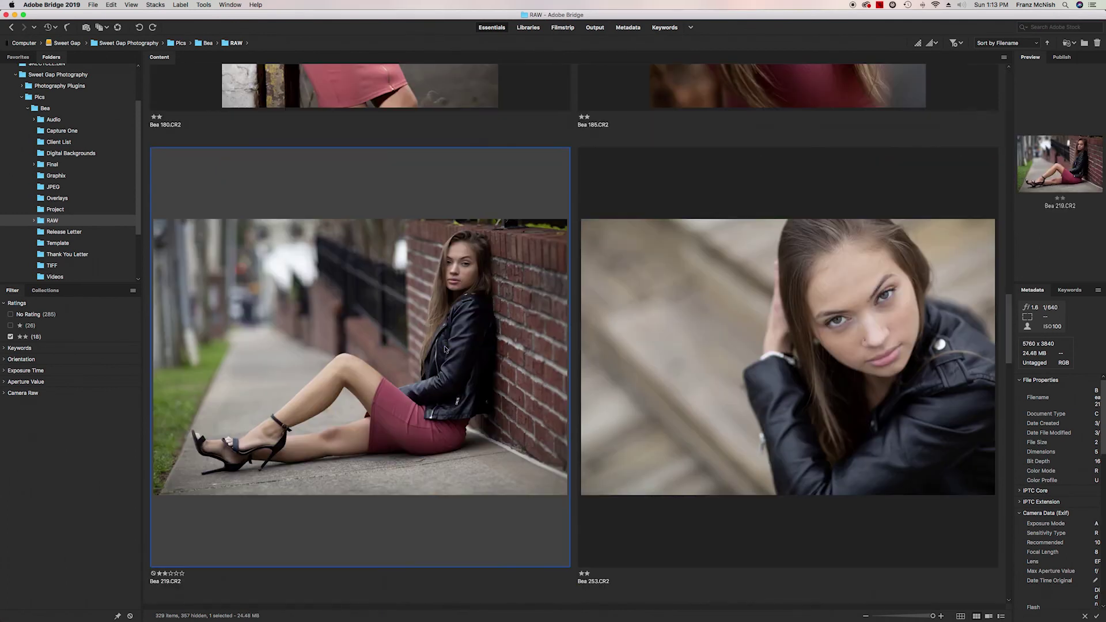
key(Up)
key(Down)
key(Down)
key(Down)
key(Down)
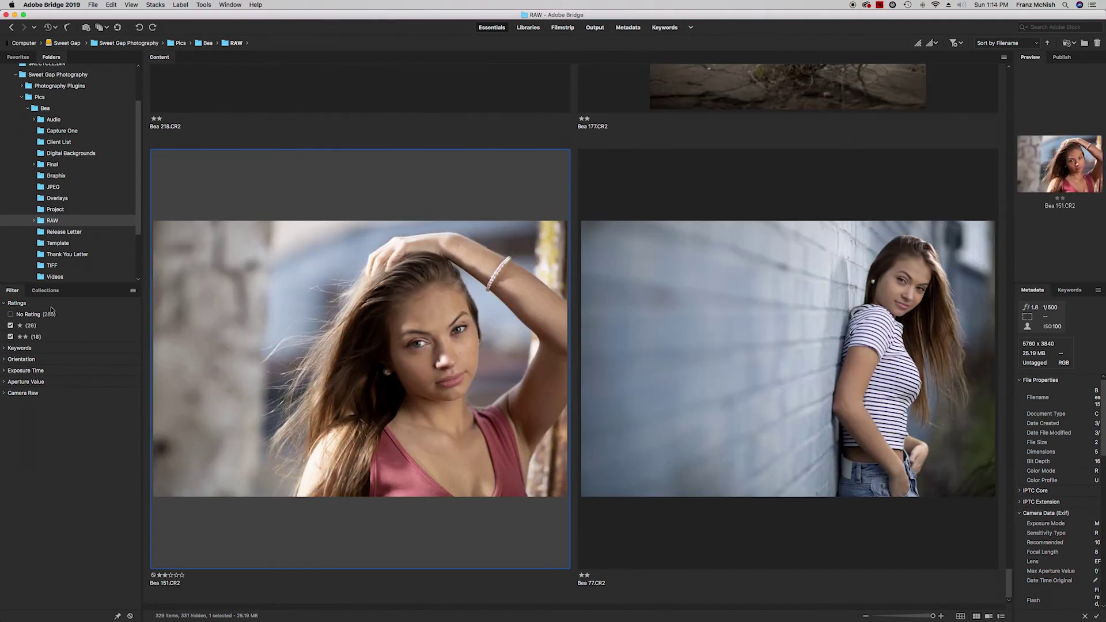
- Tick the one-star rating box so all 44 one- and two-star picks show together
click(31, 325)
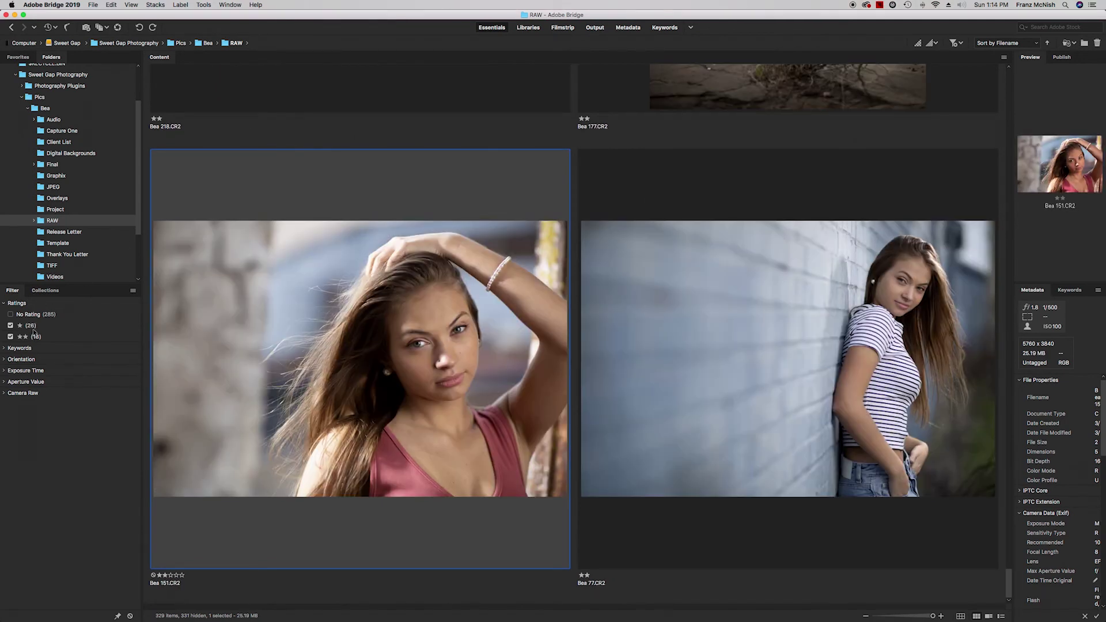